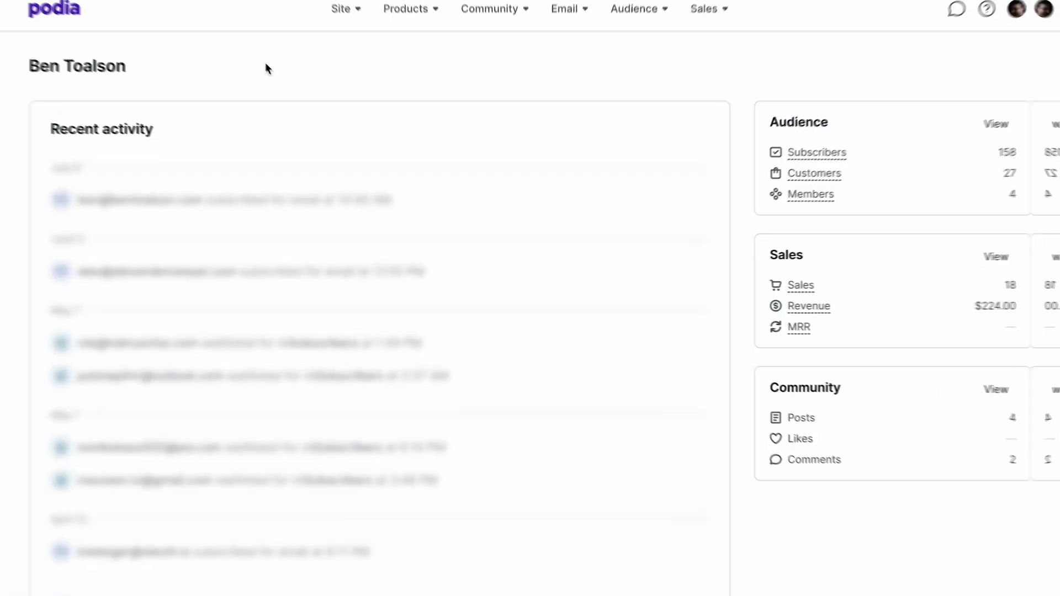
- Go to the Email Broadcasts page listing the 32 broadcasts and their analytics
left_click(577, 12)
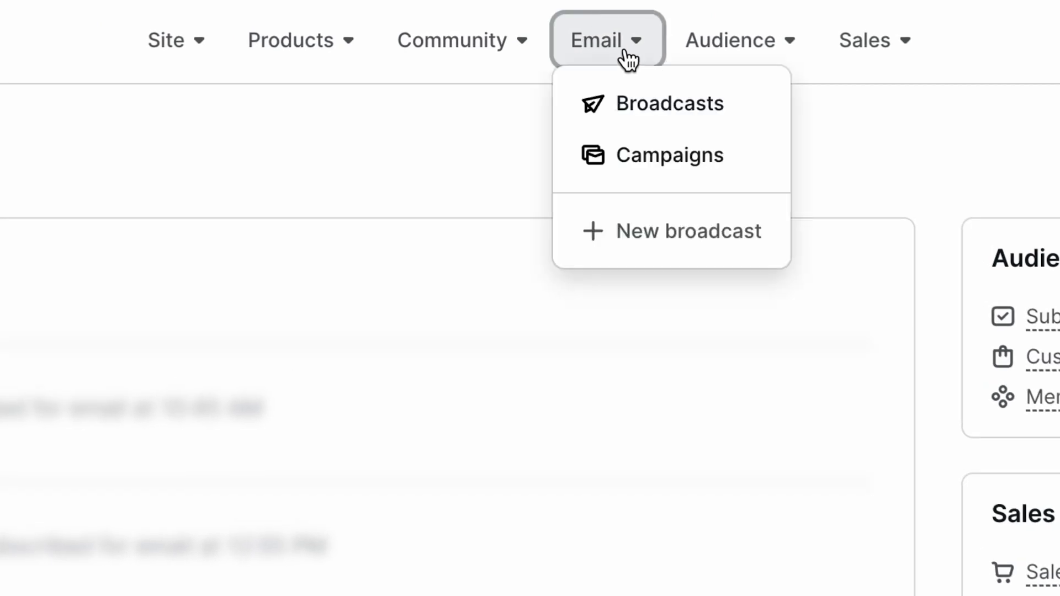
left_click(633, 103)
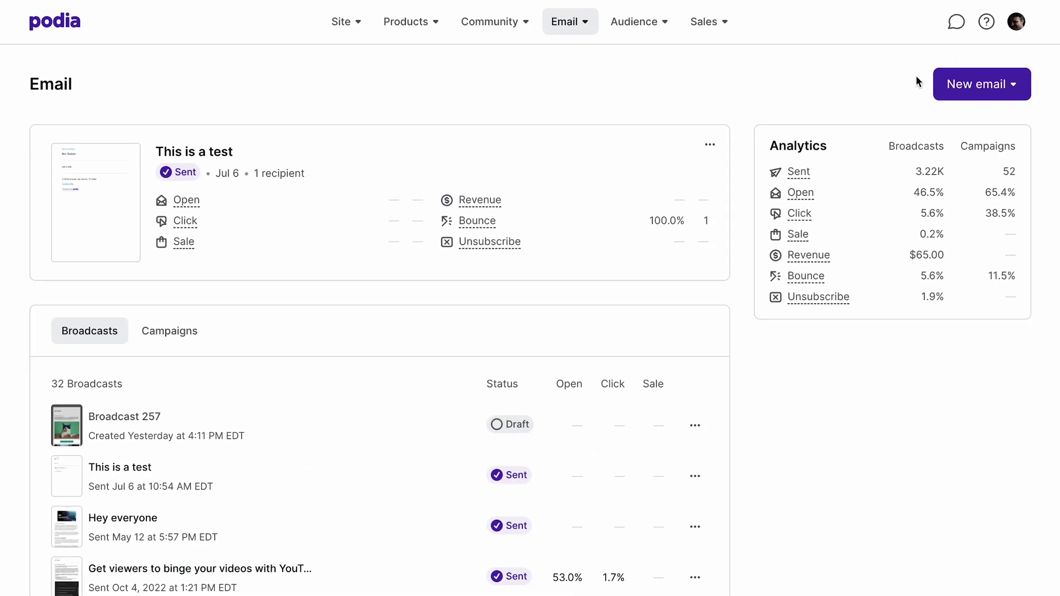
- Create a new broadcast named Broadcast 258 with a subject and preview text 'This is preview text'
left_click(1016, 82)
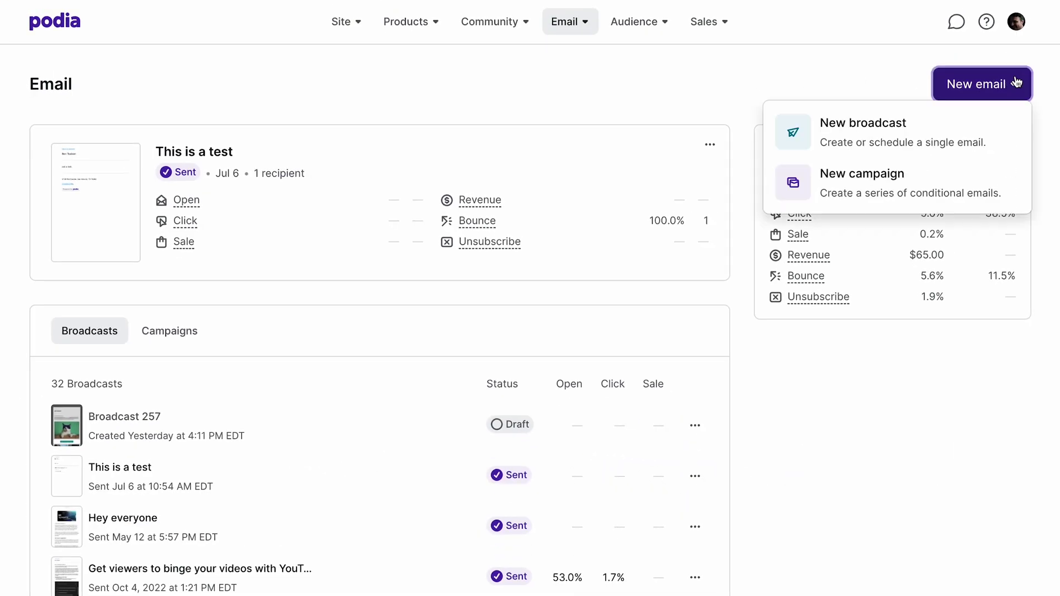
left_click(853, 123)
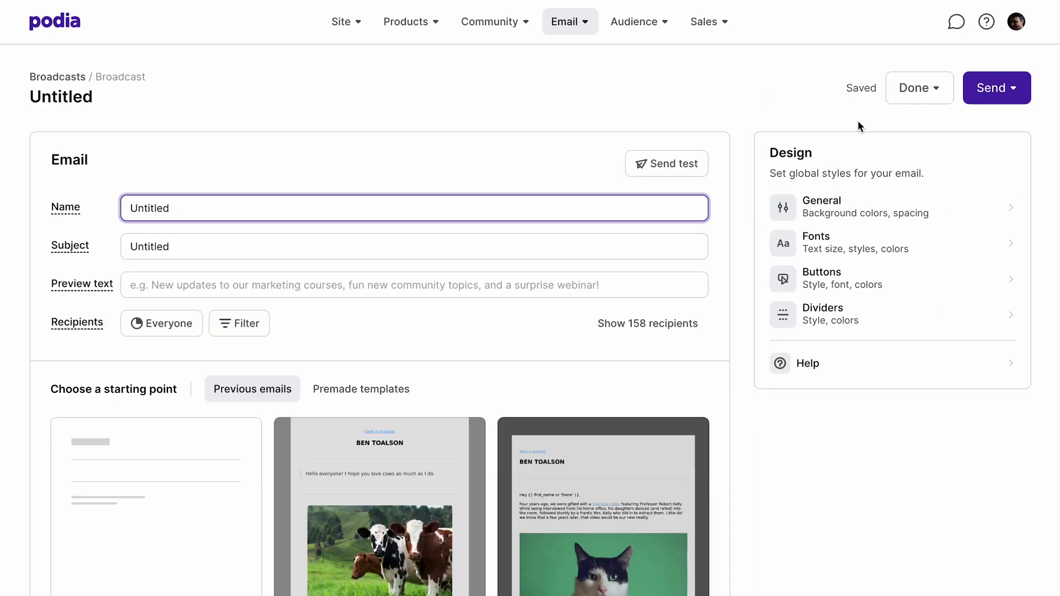
key("ctrl+a")
type("Broa")
key("Tab")
type("This is a su")
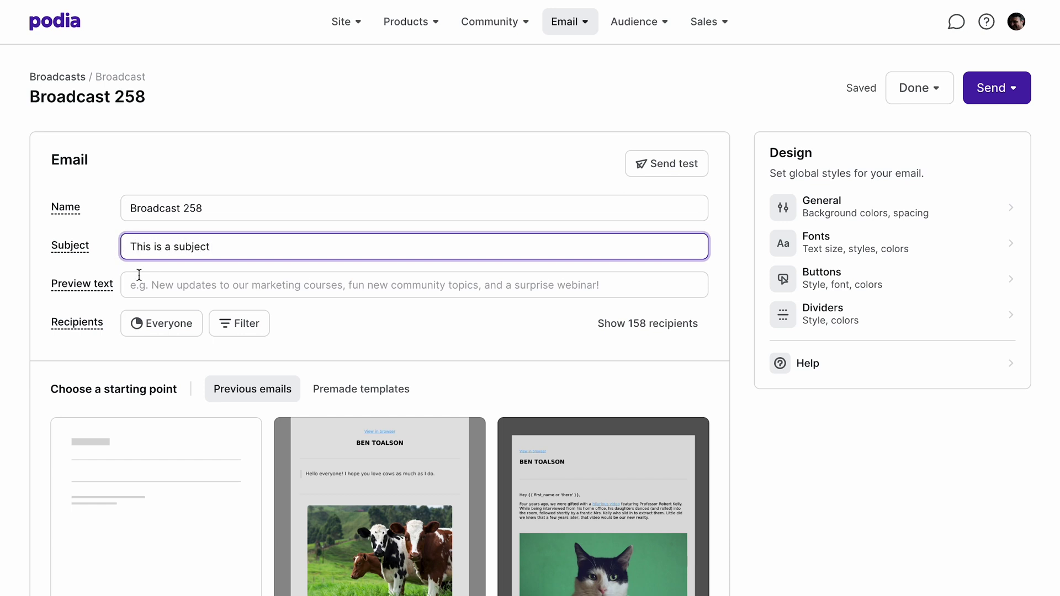
left_click(139, 274)
type("This is preview text")
- Send to the Subscribers segment filtered to Has products less than 2, and check matching subscribers
left_click(161, 323)
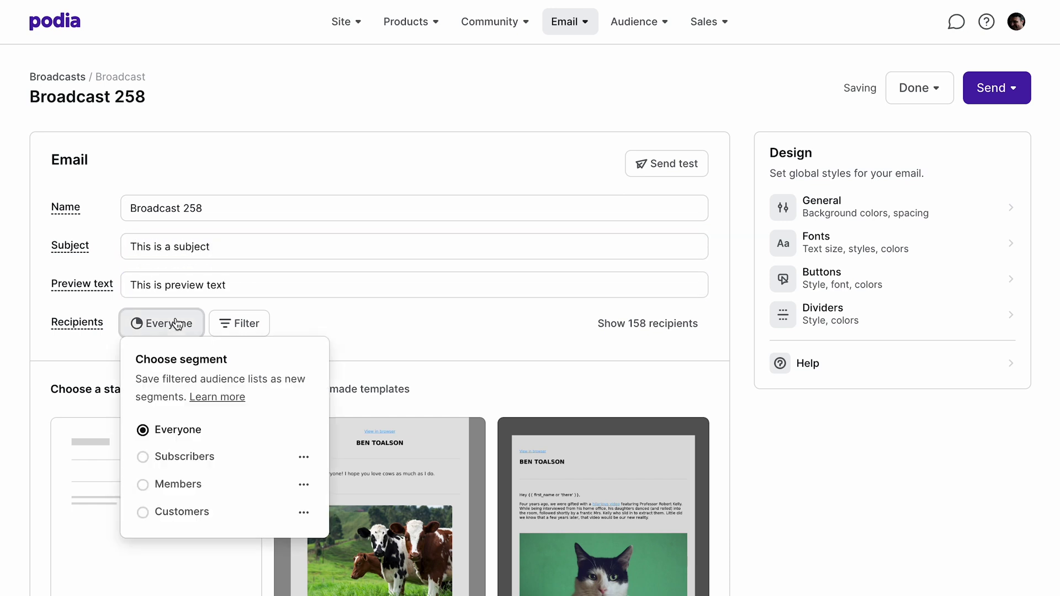
left_click(167, 458)
left_click(260, 326)
left_click(259, 465)
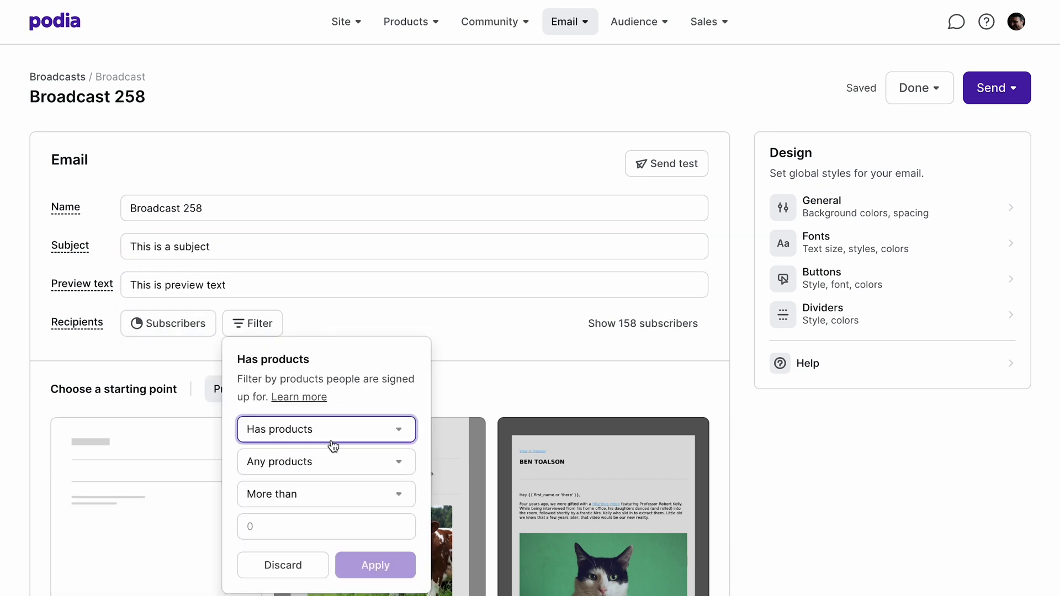
left_click(325, 495)
left_click(312, 511)
left_click(298, 524)
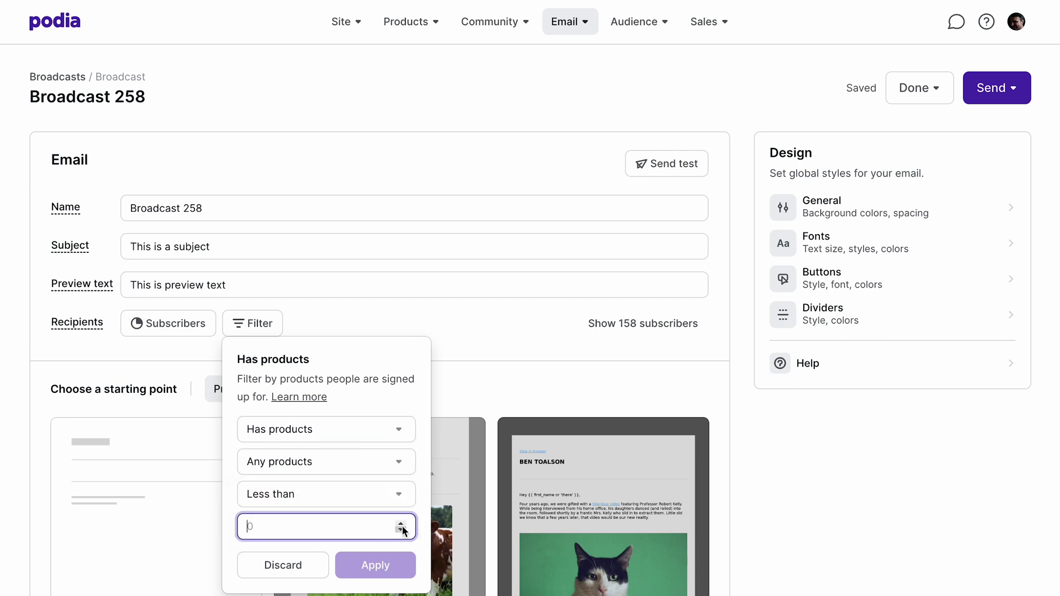
left_click(401, 525)
left_click(401, 524)
left_click(375, 565)
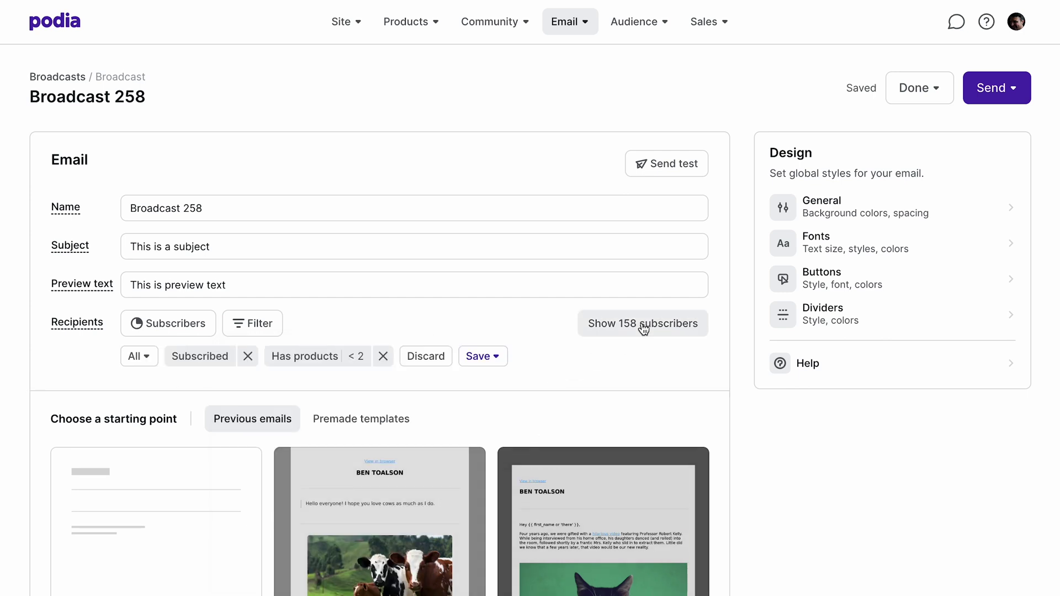
left_click(650, 327)
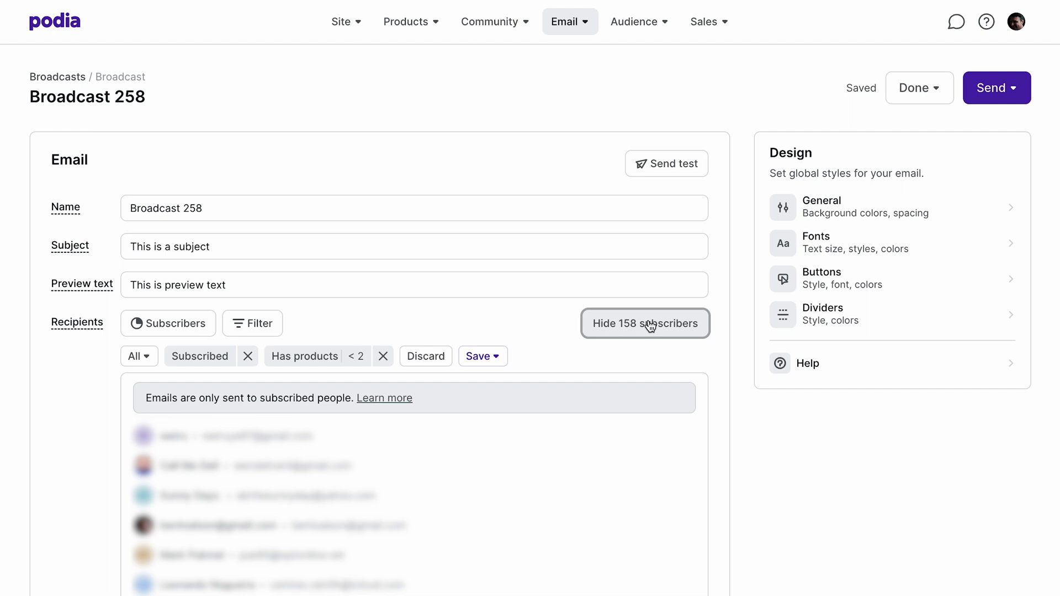
left_click(651, 327)
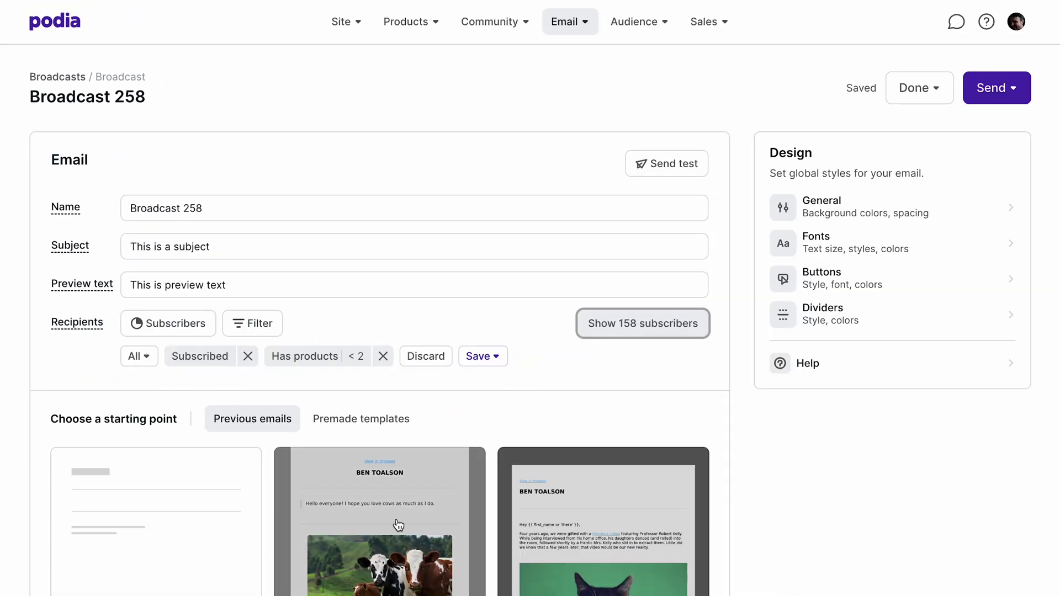
- Apply the premade Product sale email template to Broadcast 258's body
left_click(387, 418)
scroll(51, 420, "down", 1)
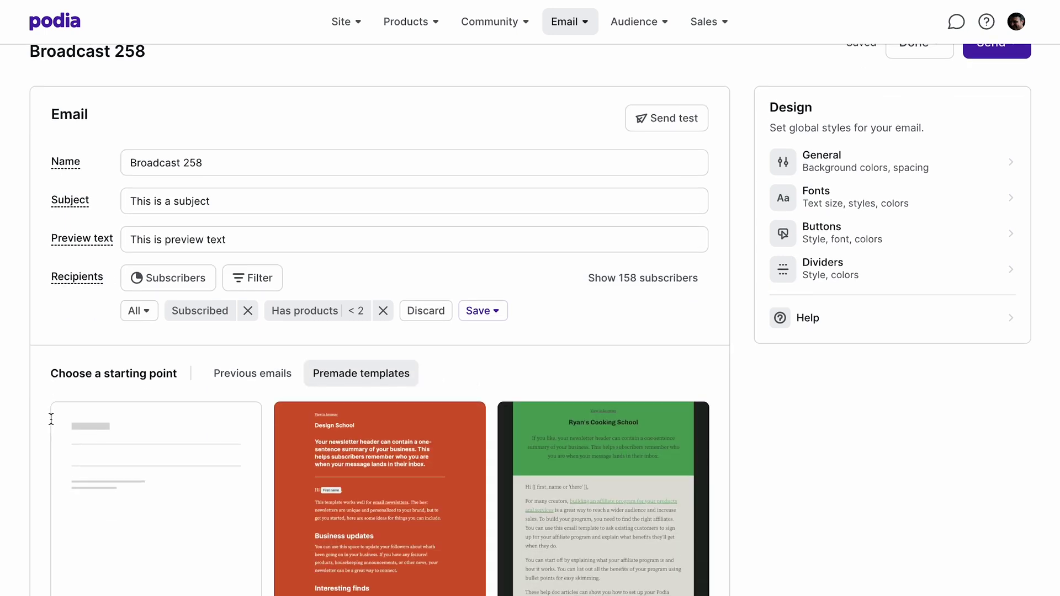
scroll(50, 419, "down", 10)
scroll(51, 420, "up", 5)
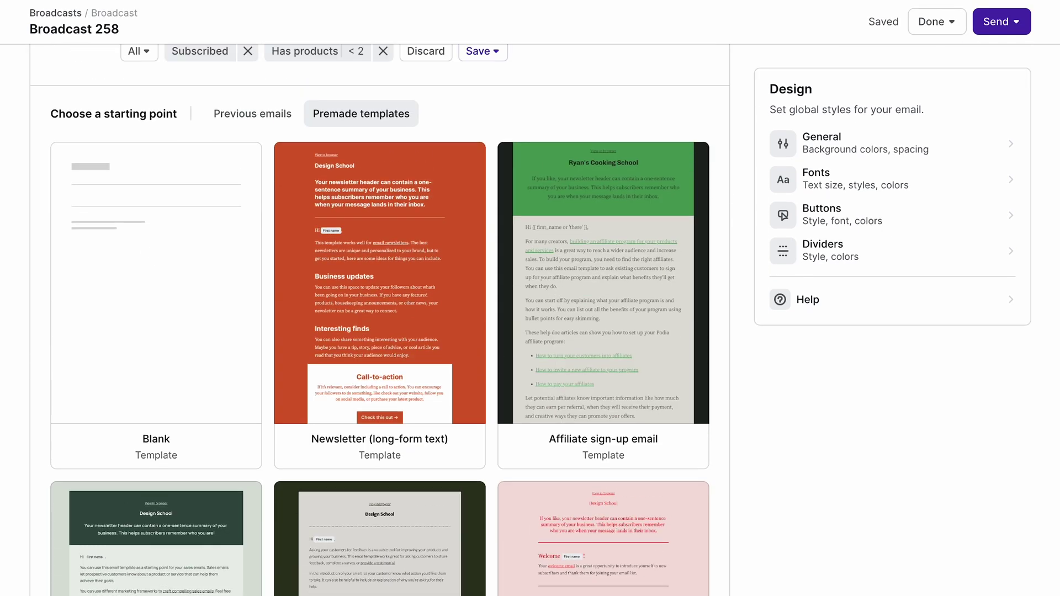
left_click(198, 540)
scroll(217, 532, "down", 4)
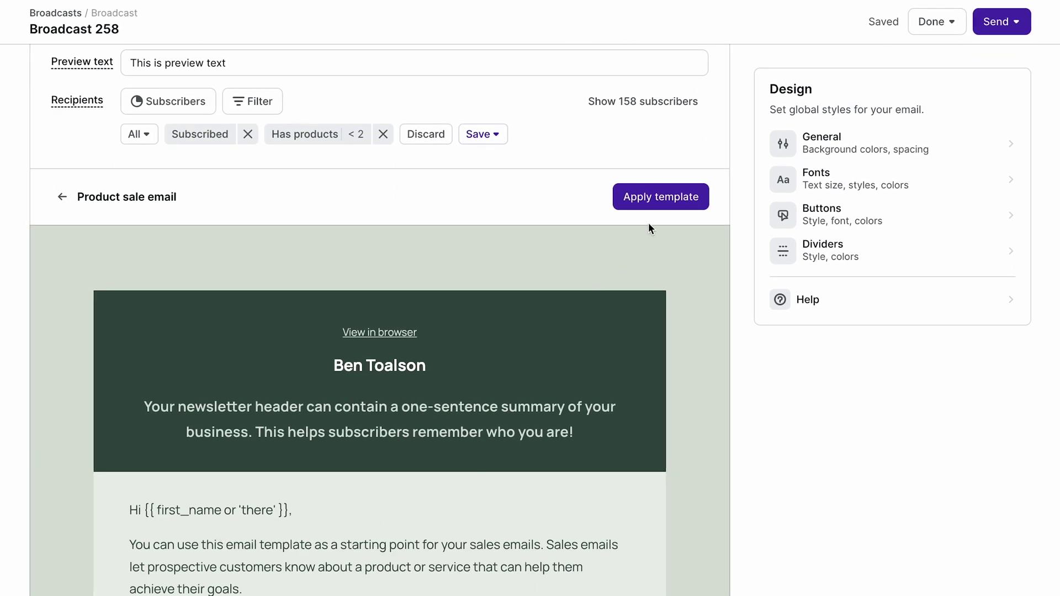
left_click(653, 203)
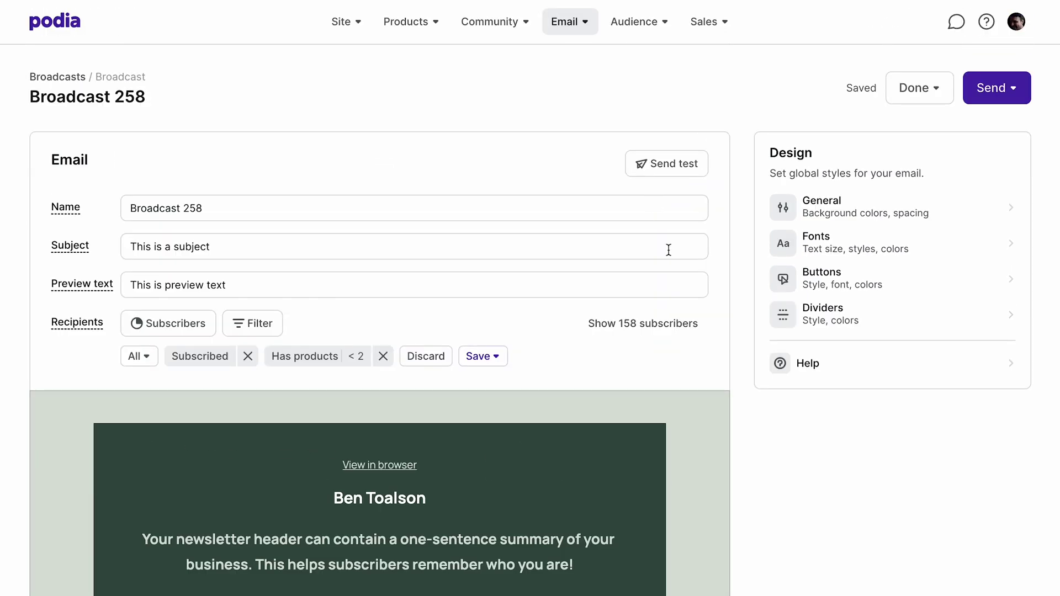
scroll(745, 552, "down", 6)
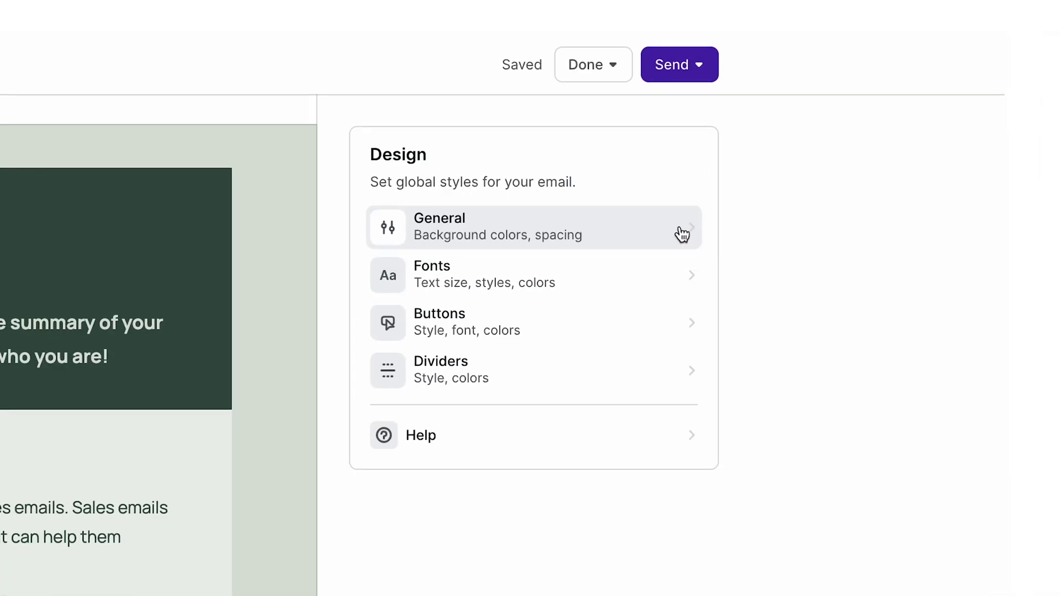
left_click(683, 235)
left_click(382, 159)
left_click(395, 267)
left_click(387, 163)
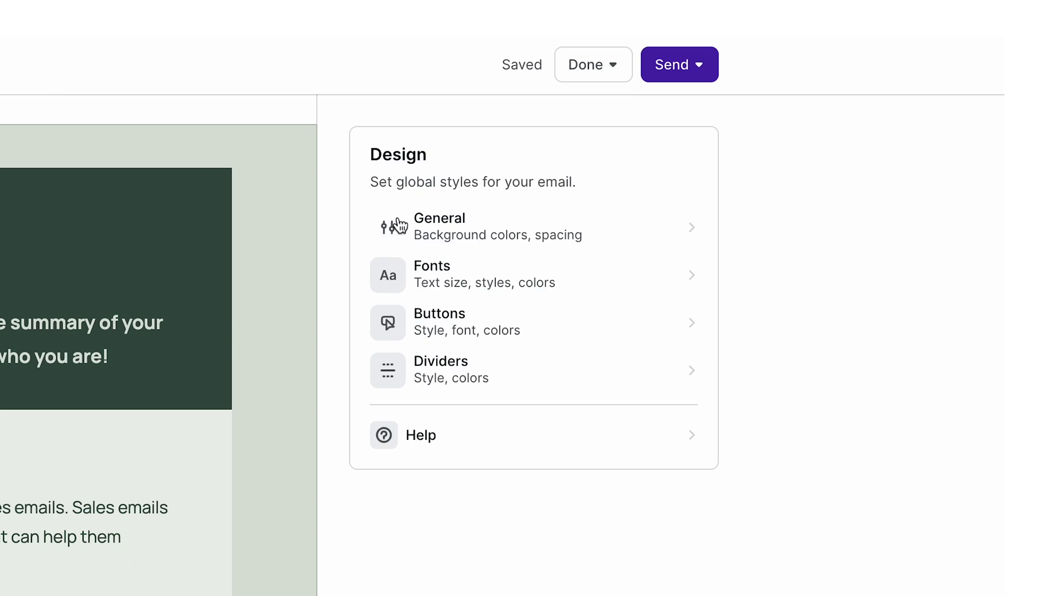
left_click(486, 322)
left_click(384, 162)
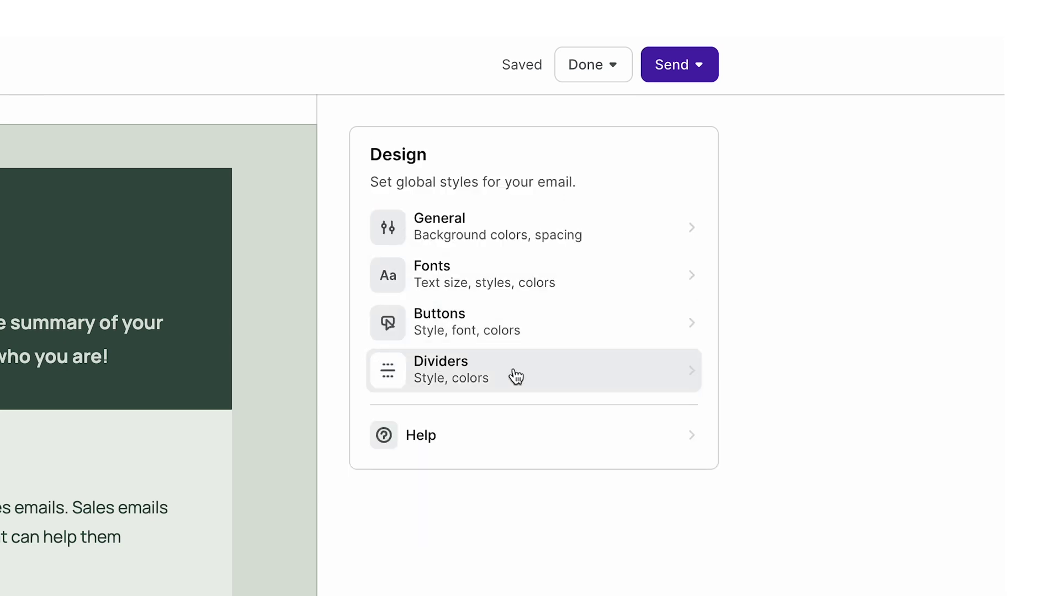
left_click(517, 370)
left_click(378, 158)
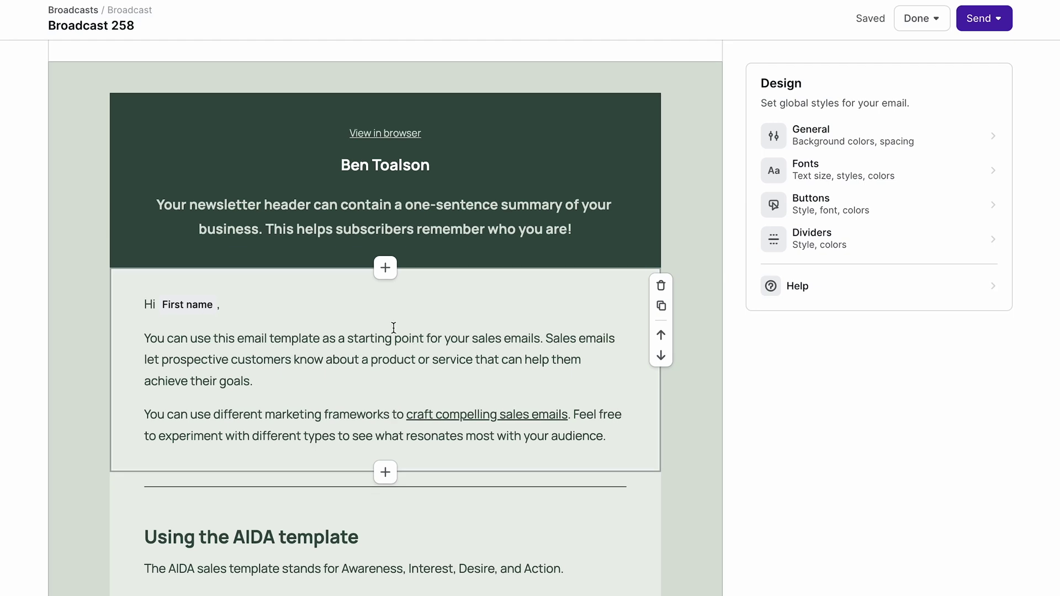
- Tint the opening text block's background light blue
left_click(393, 328)
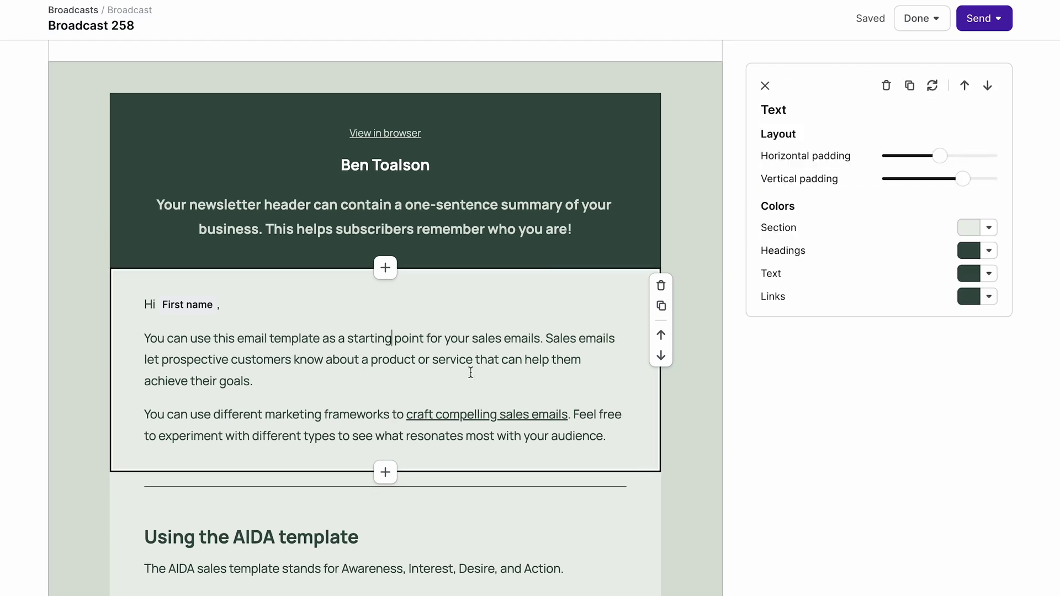
left_click(969, 228)
mouse_move(942, 294)
left_mouse_down()
mouse_move(958, 291)
mouse_move(878, 256)
left_mouse_up()
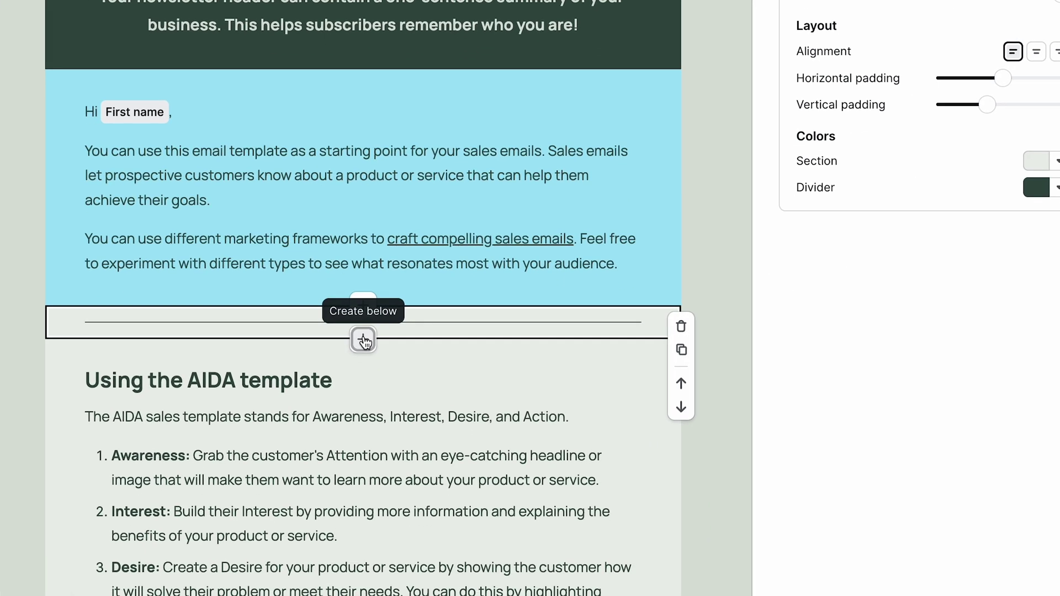
- Add a button block below the divider, centre-aligned with Medium corners
left_click(363, 341)
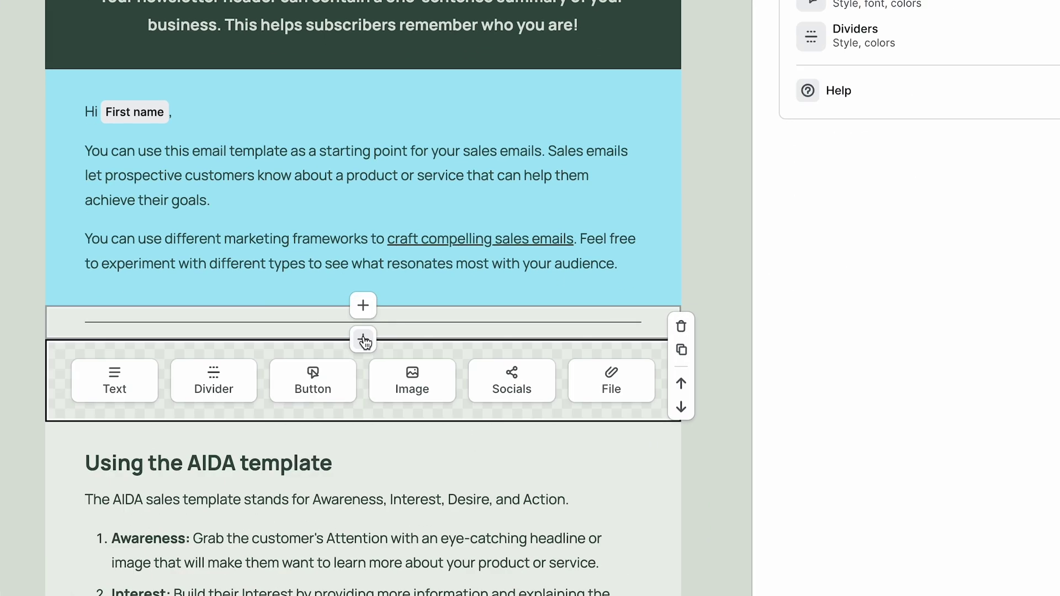
left_click(324, 372)
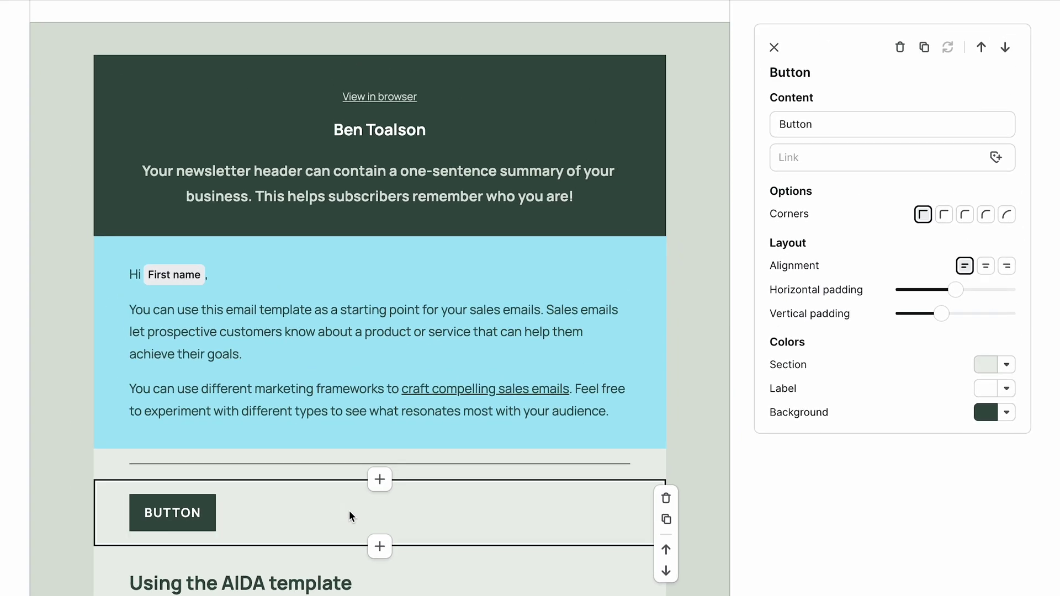
left_click(986, 266)
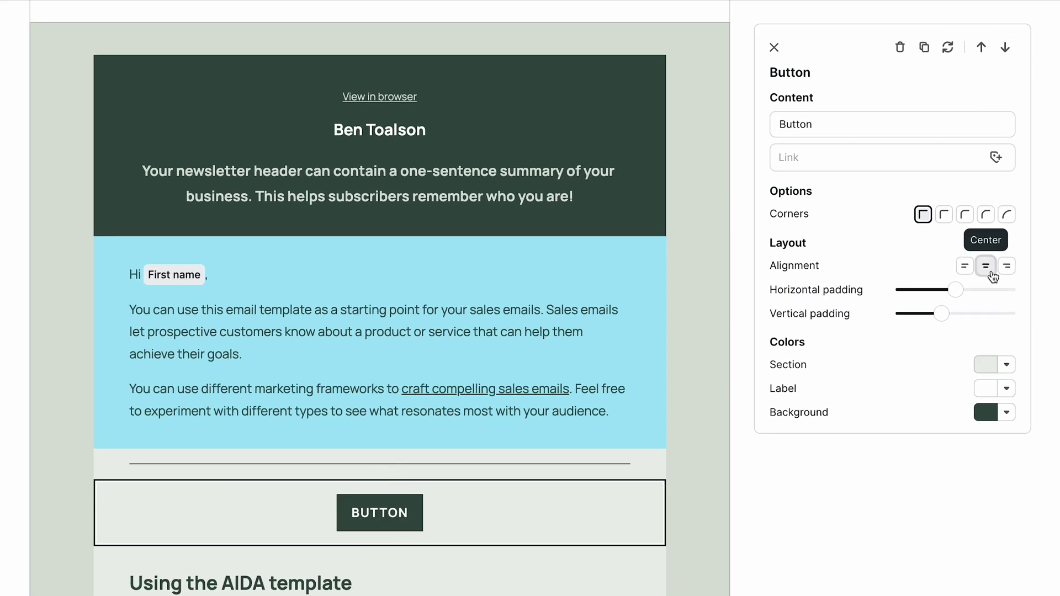
left_click(965, 215)
scroll(358, 427, "down", 3)
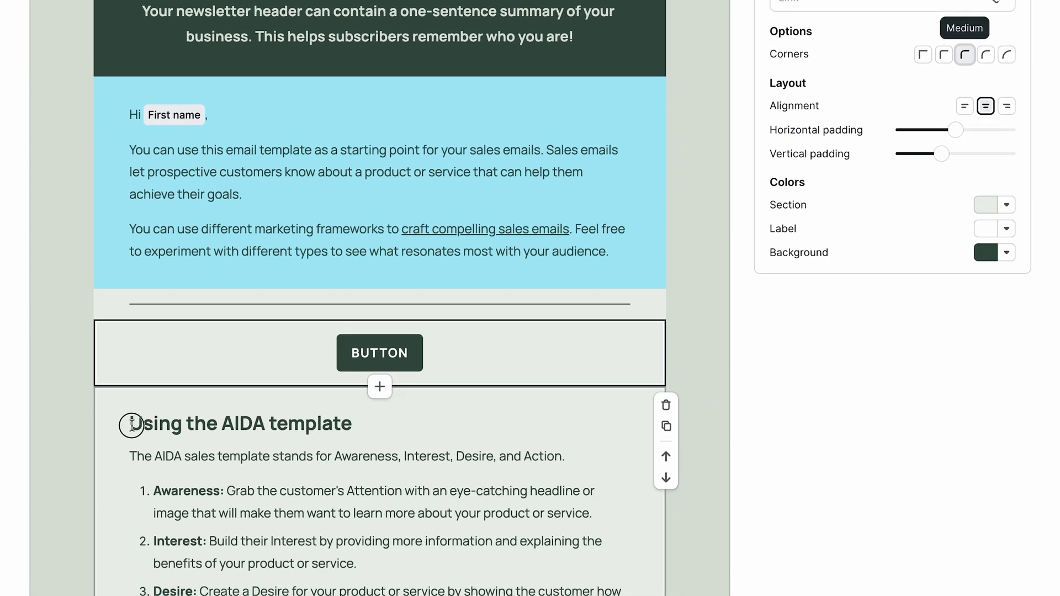
left_click(358, 427)
- Start a new line under the Using the AIDA template heading with the / slash command
key("Return")
scroll(358, 427, "down", 4)
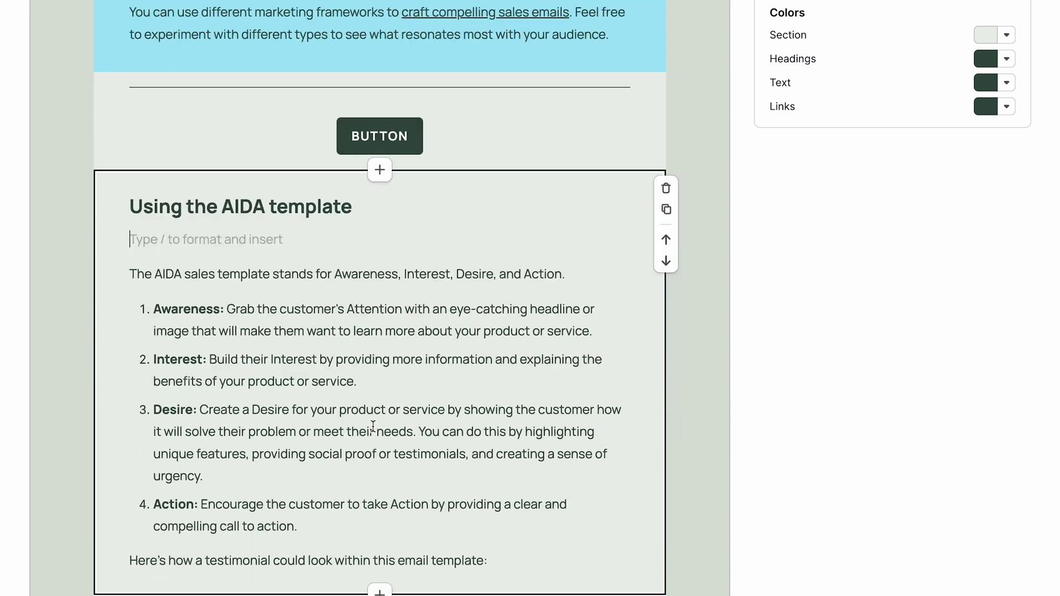
type("/")
scroll(226, 400, "down", 2)
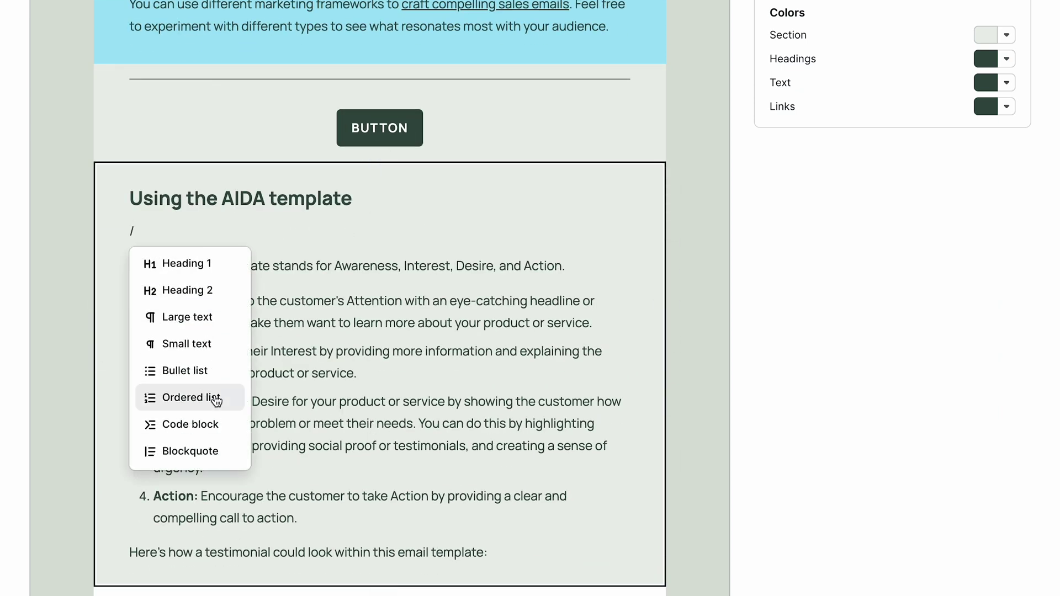
scroll(214, 399, "up", 2)
scroll(685, 314, "up", 10)
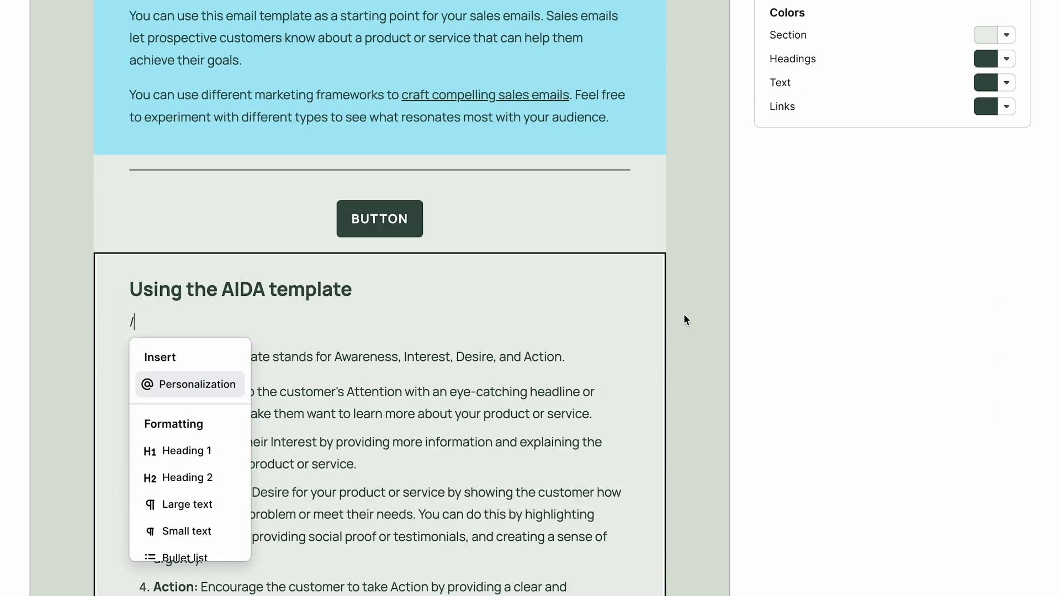
scroll(687, 314, "up", 4)
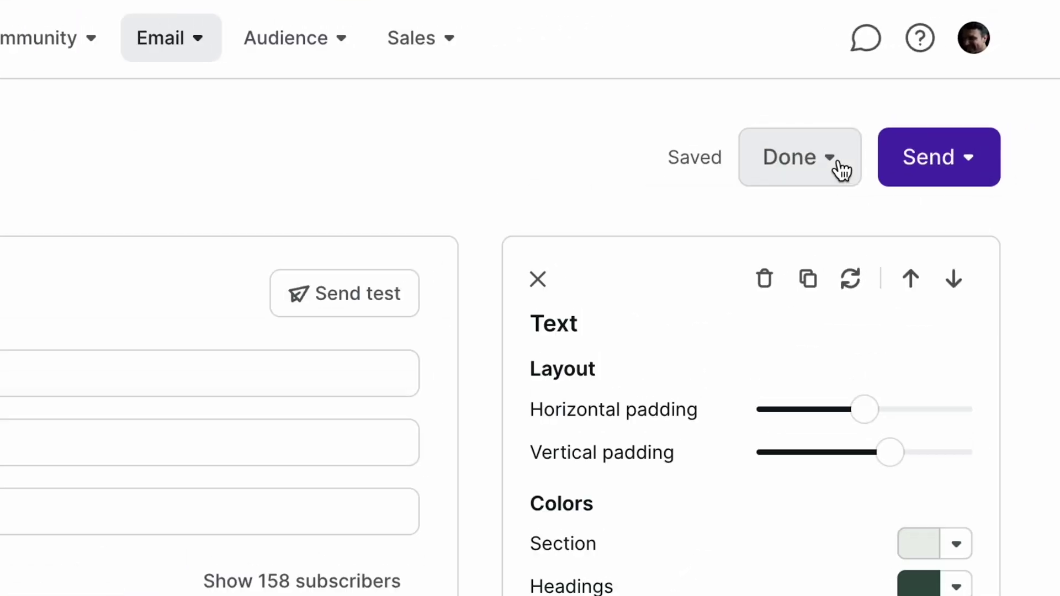
- Review the Done options (Finish later, Delete) and the Send now / Send later choices
left_click(842, 171)
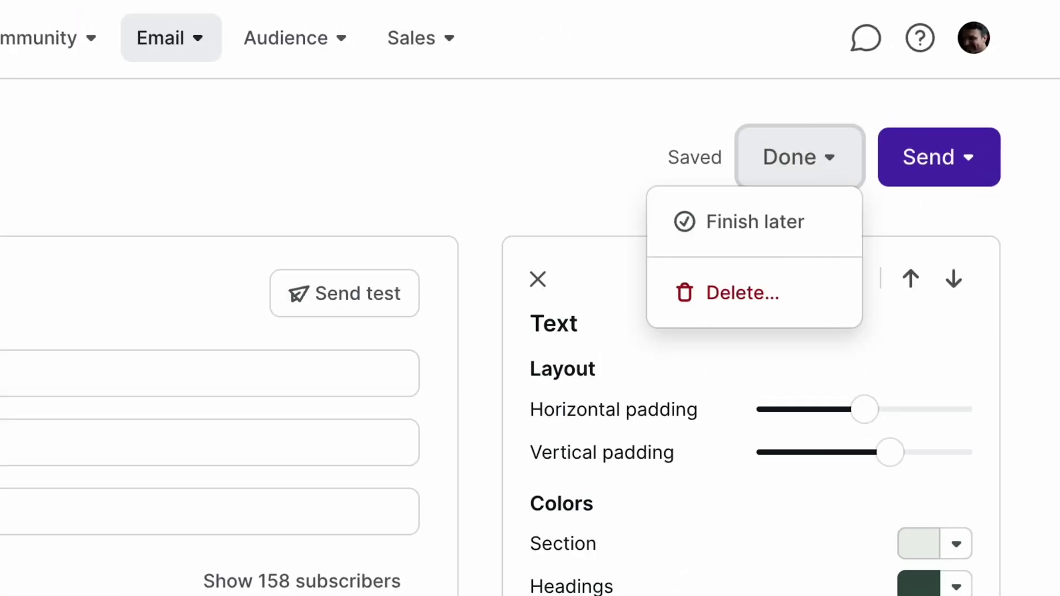
left_click(974, 166)
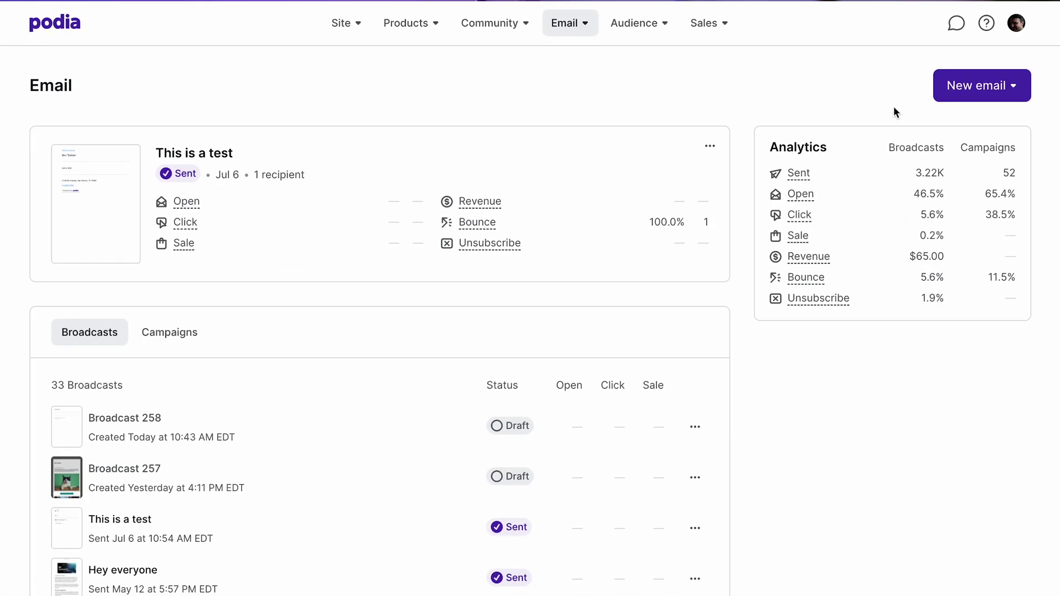
- Create a new email campaign and name it 'New Campaign'
left_click(1012, 88)
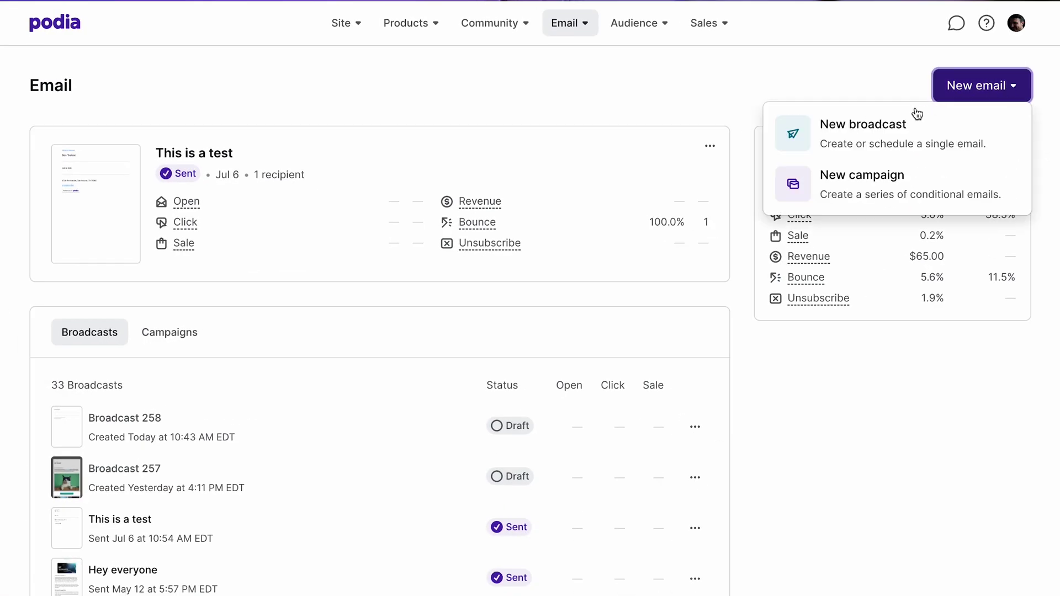
left_click(834, 182)
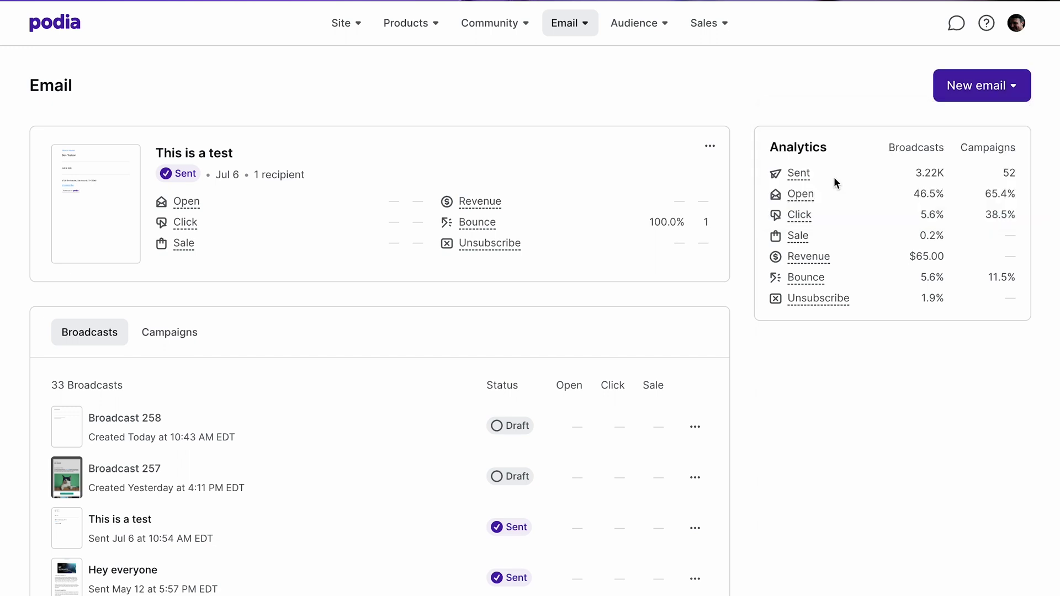
left_click(609, 248)
key("ctrl+a")
type("New Campaig")
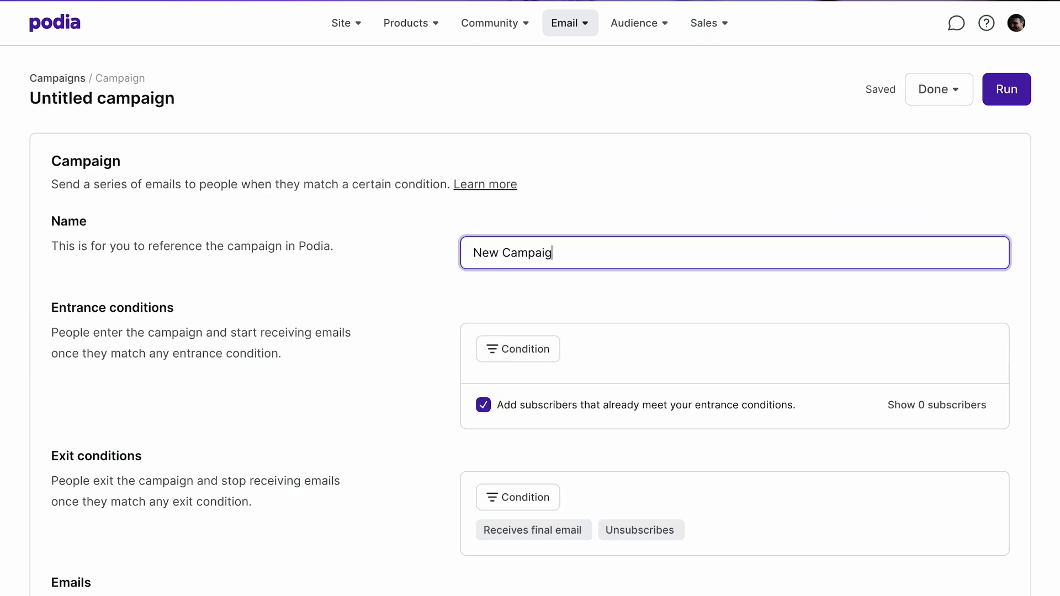
- Add entrance conditions Joins YouTube Marketers Community and Tagged with Cat lovers, excluding existing subscribers
left_click(516, 349)
left_click(548, 462)
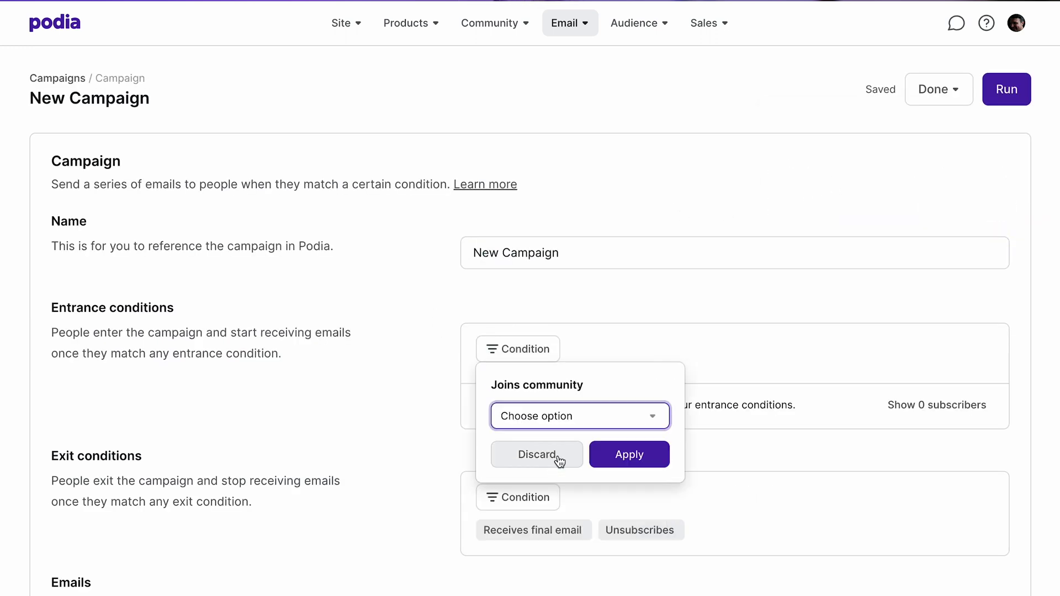
left_click(580, 414)
left_click(604, 434)
left_click(620, 452)
left_click(546, 352)
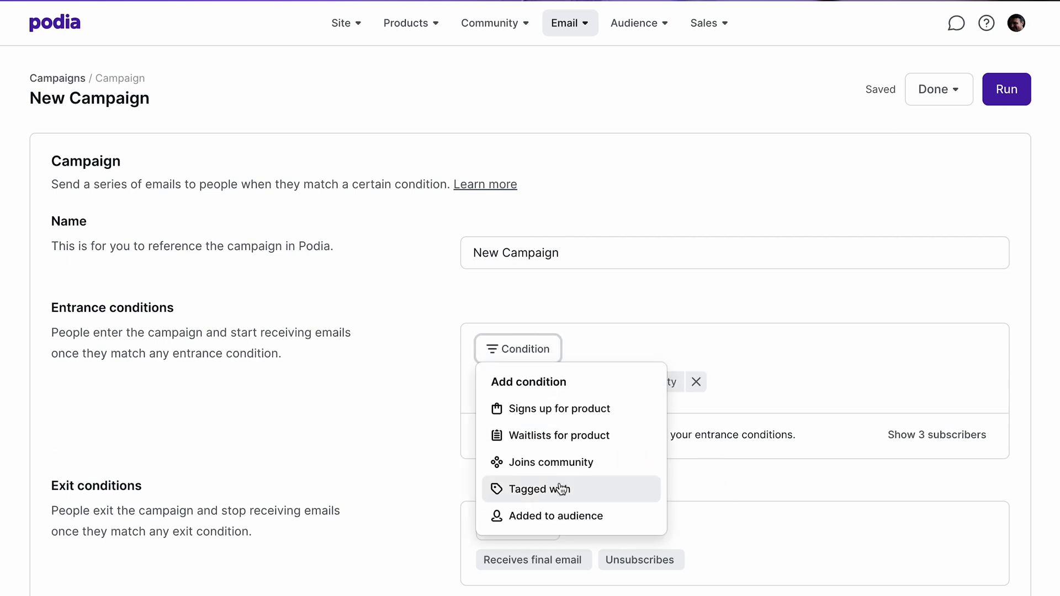
left_click(559, 490)
left_click(585, 414)
left_click(602, 434)
left_click(647, 456)
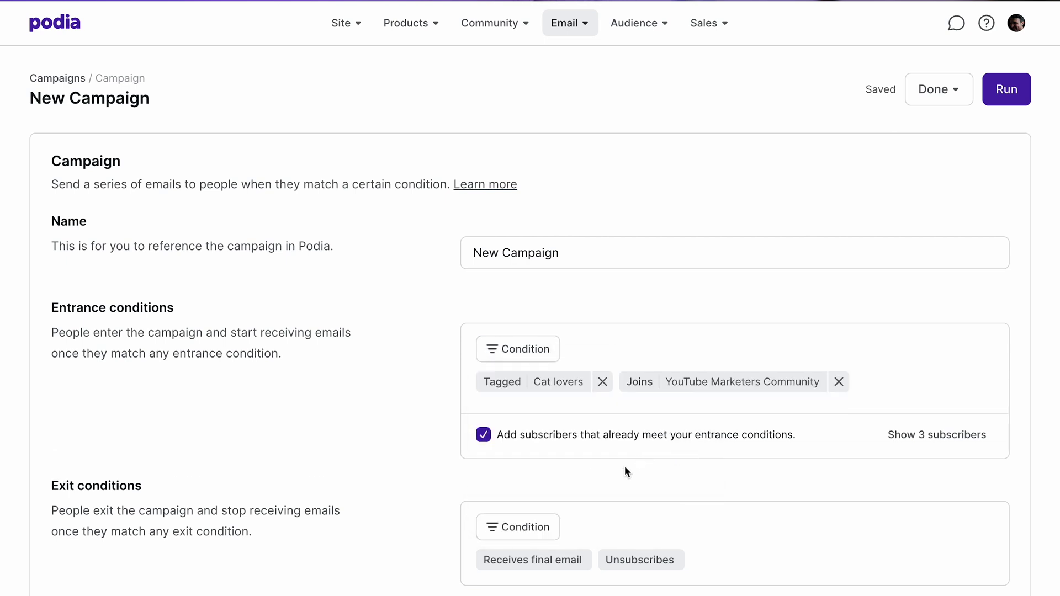
left_click(485, 436)
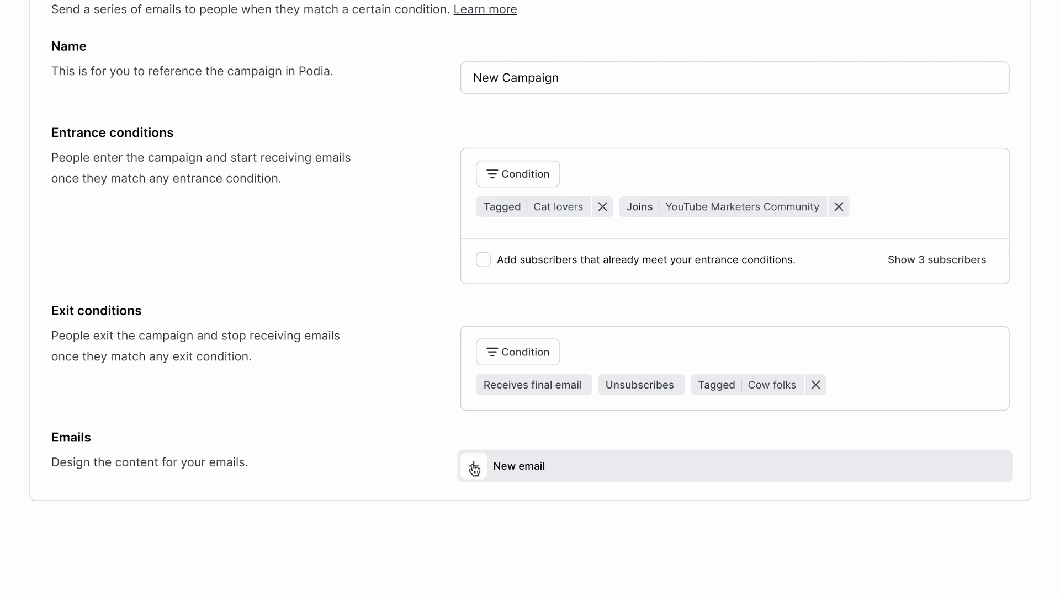
- Add the campaign's first email, Day 1 with subject 'Hello world!'
left_click(474, 468)
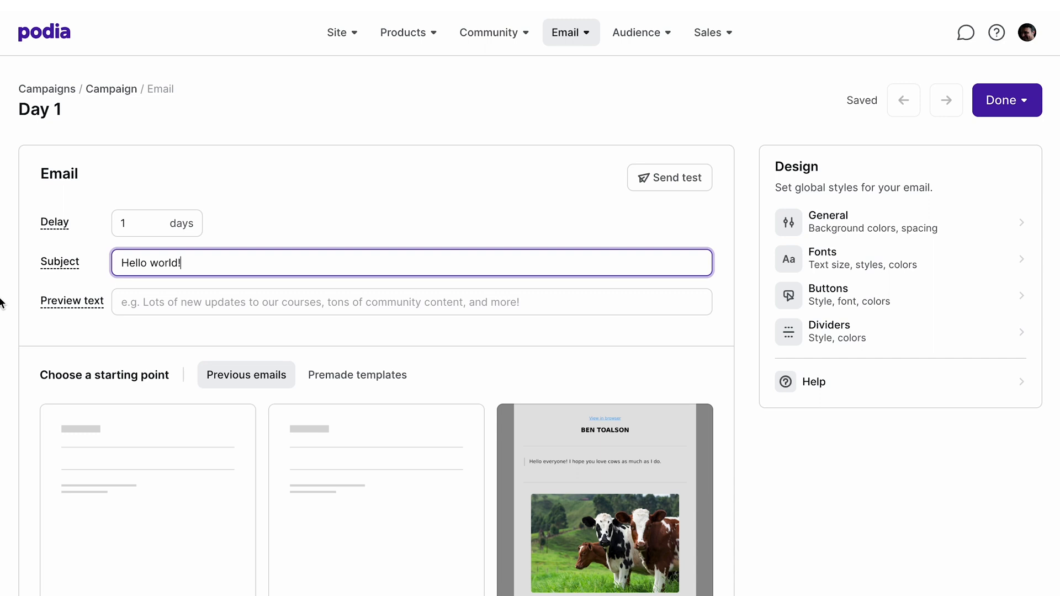
- Set the campaign email's delay to 0 days
left_click(156, 227)
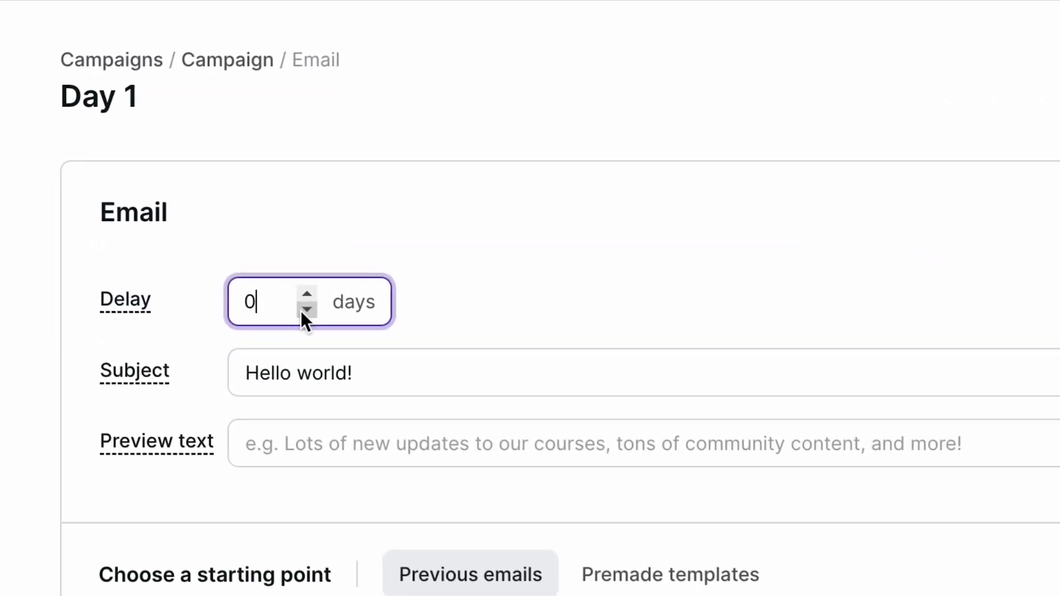
left_click(305, 293)
left_click(305, 292)
left_click(305, 293)
left_click(305, 293)
left_click(305, 292)
left_click(303, 309)
left_click(303, 309)
left_click(303, 310)
left_click(303, 309)
left_click(303, 309)
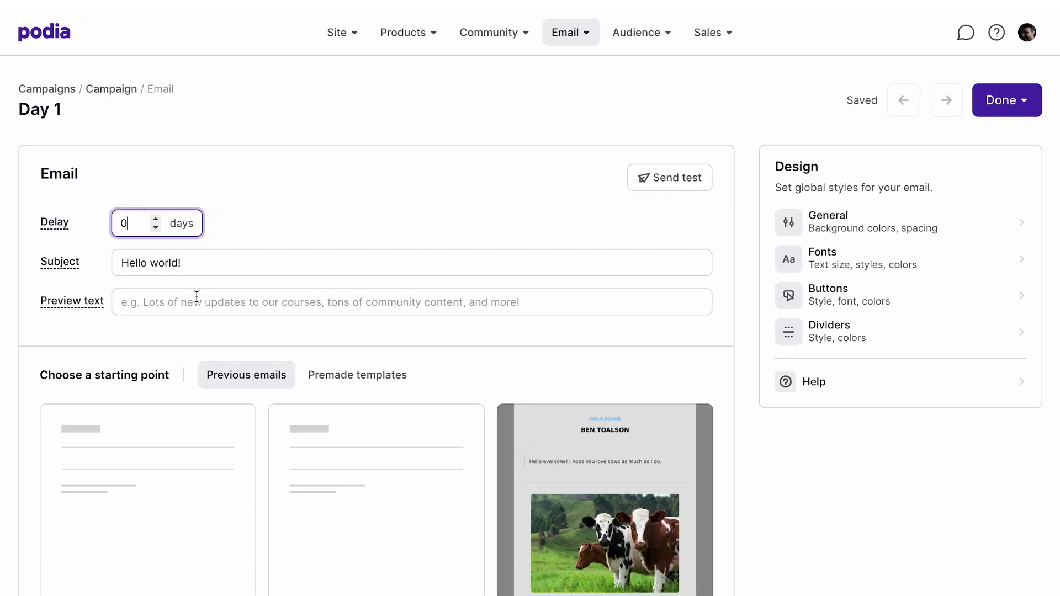
- Enter preview text 'This is preview text' and apply an orange premade newsletter template
left_click(196, 297)
type("This is preview text")
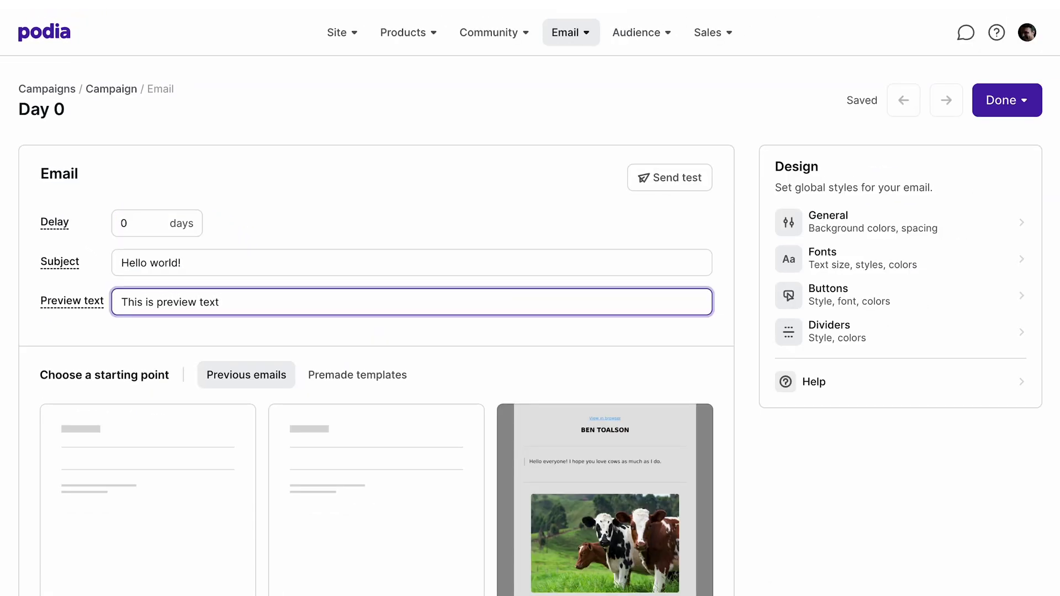
left_click(351, 377)
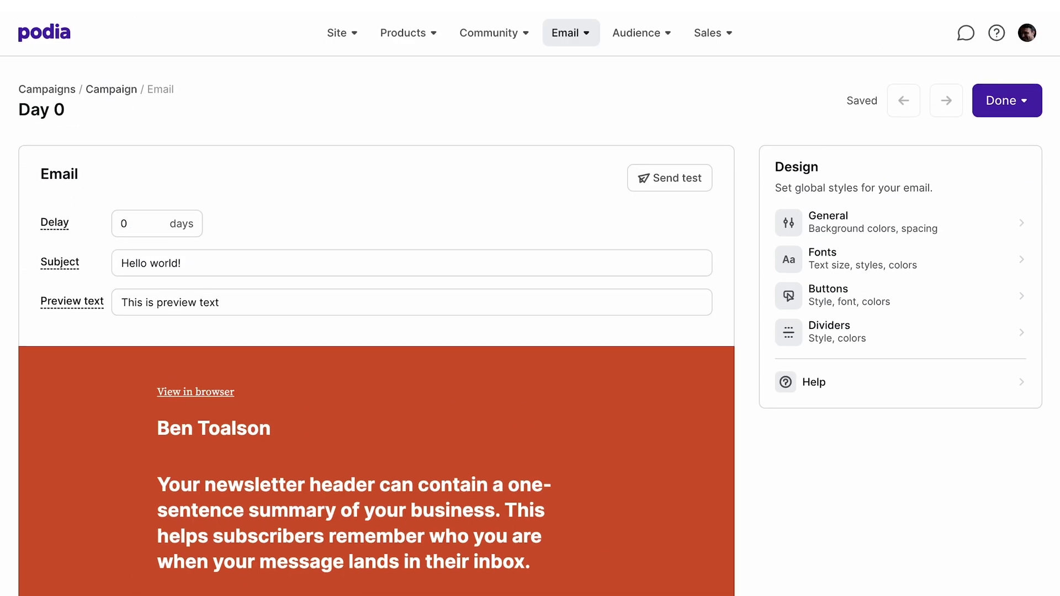
left_click(1009, 105)
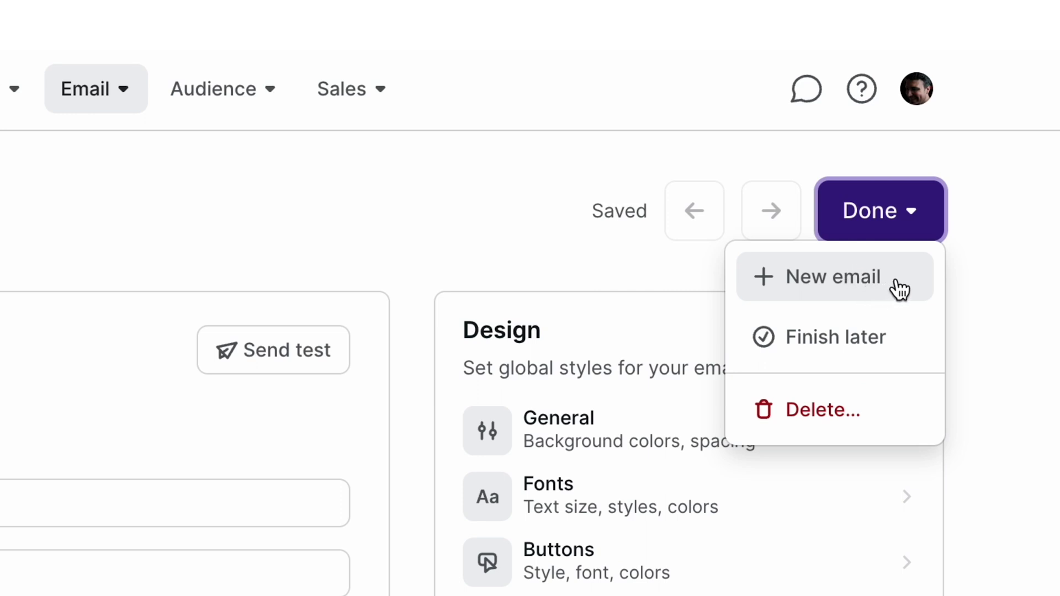
- Save the Day 0 email with Finish later and bring up the campaign's Done options
left_click(908, 343)
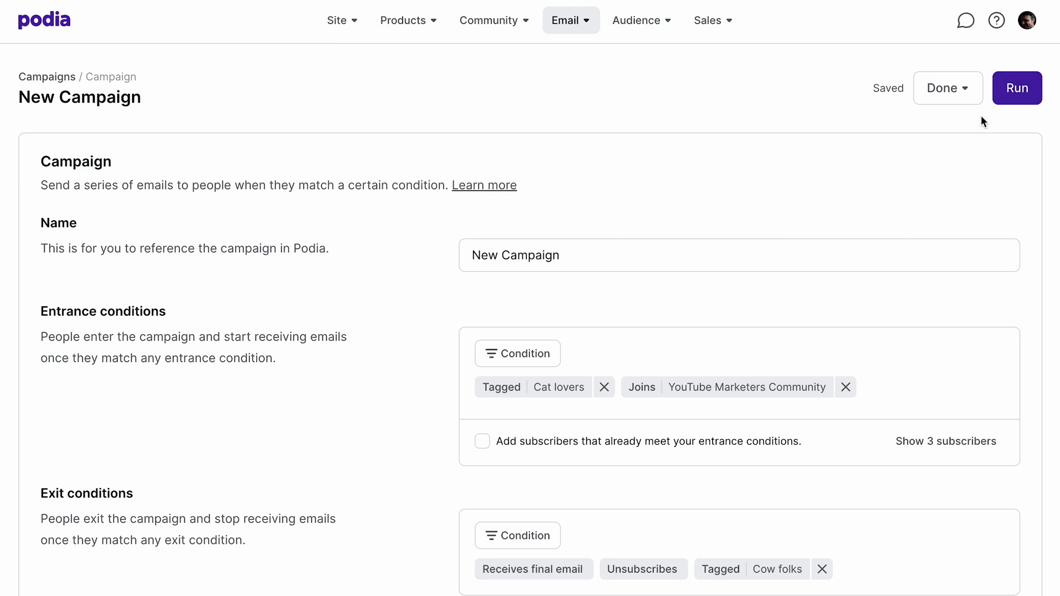
left_click(967, 95)
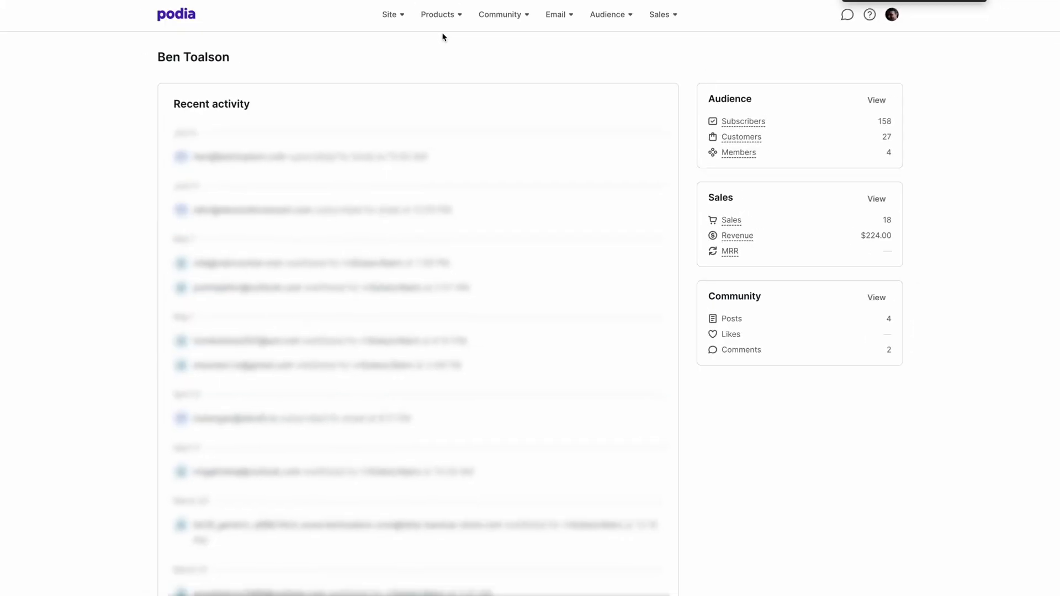
- Open the homepage in the site editor, close the Pages panel and scroll down the preview
left_click(390, 15)
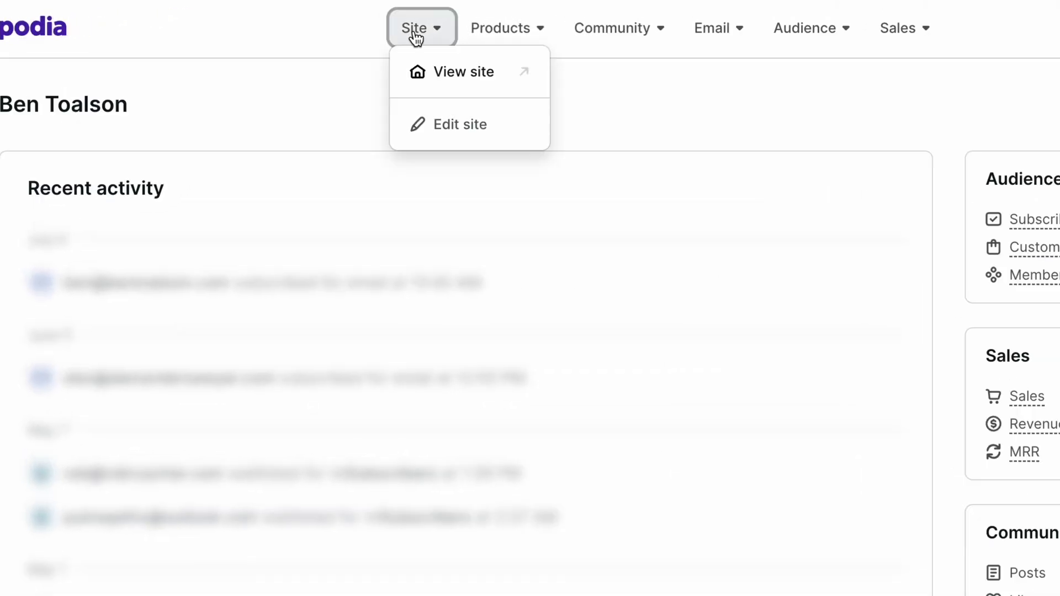
left_click(462, 126)
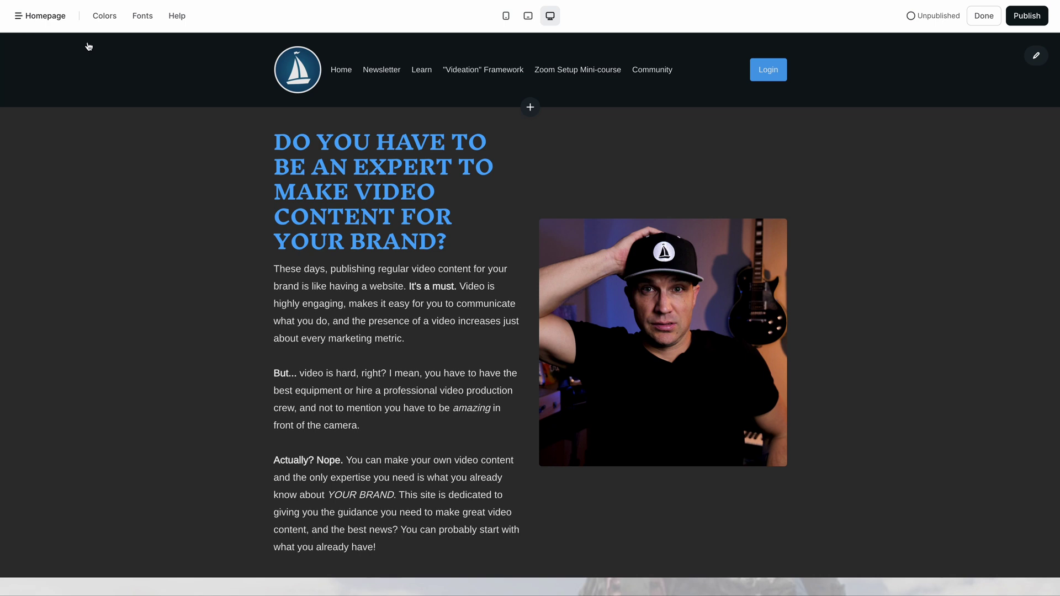
left_click(41, 16)
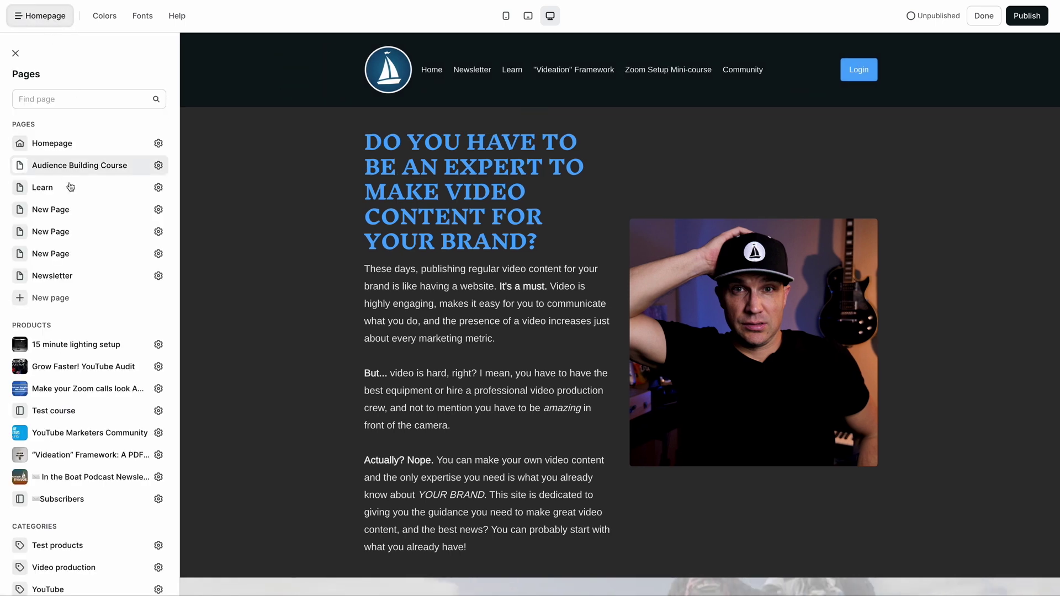
left_click(16, 54)
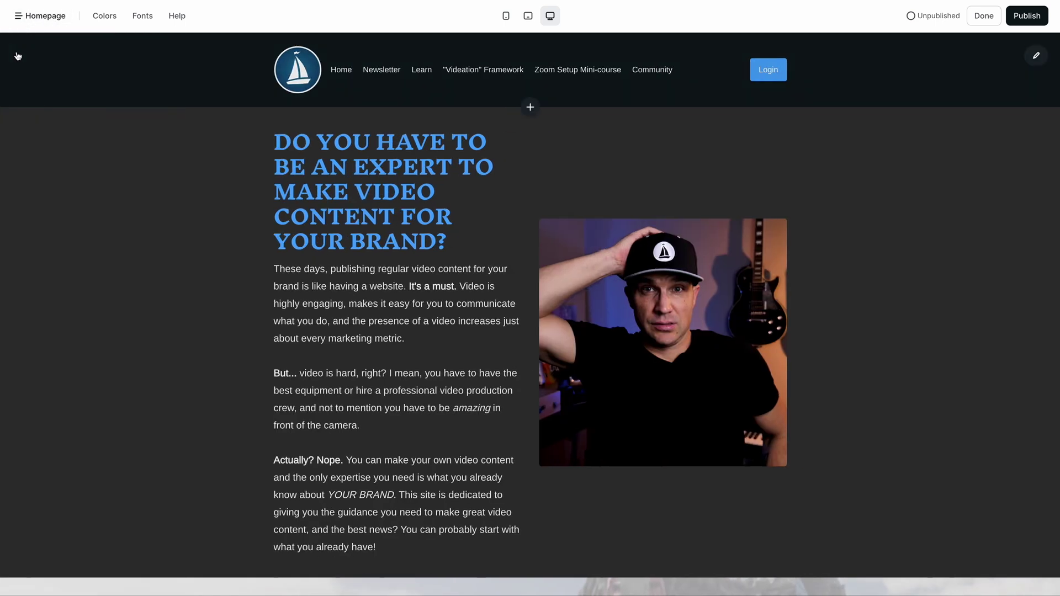
scroll(334, 228, "down", 4)
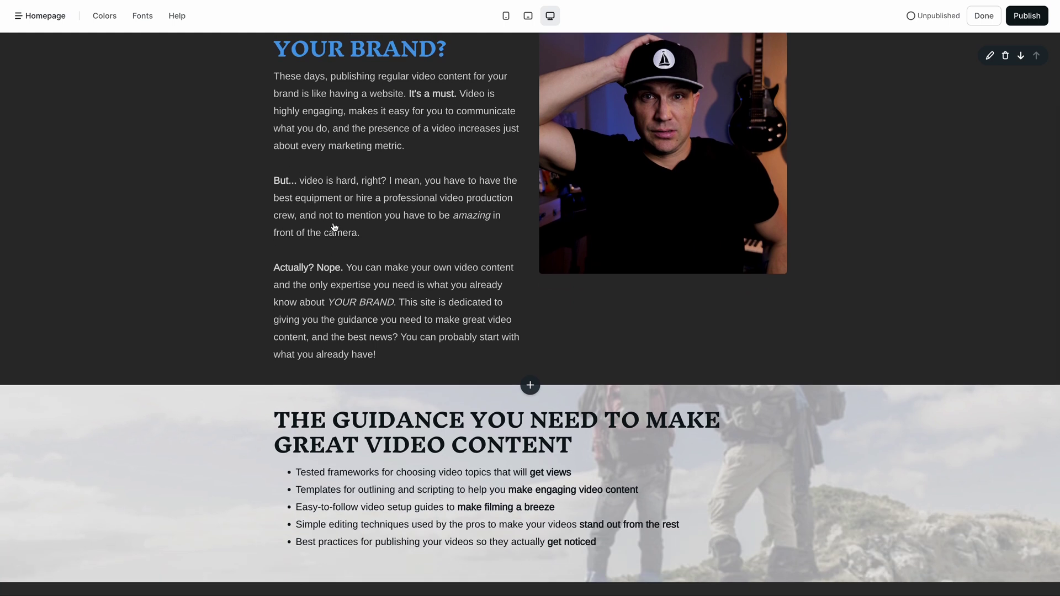
scroll(335, 229, "down", 2)
- Insert an Email form section on the homepage with an Unsplash cat photo
left_click(531, 282)
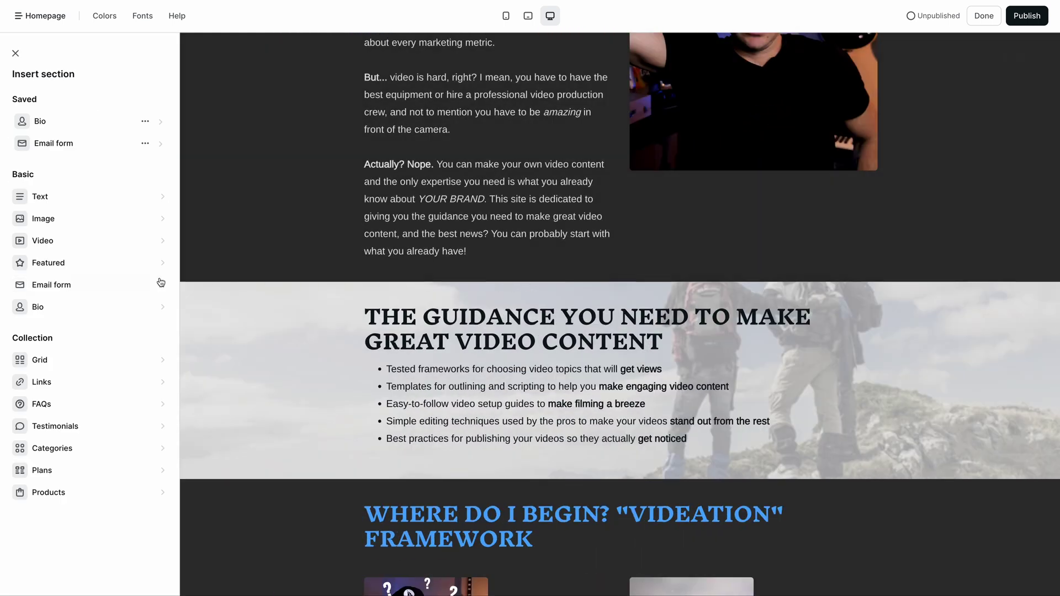
left_click(84, 289)
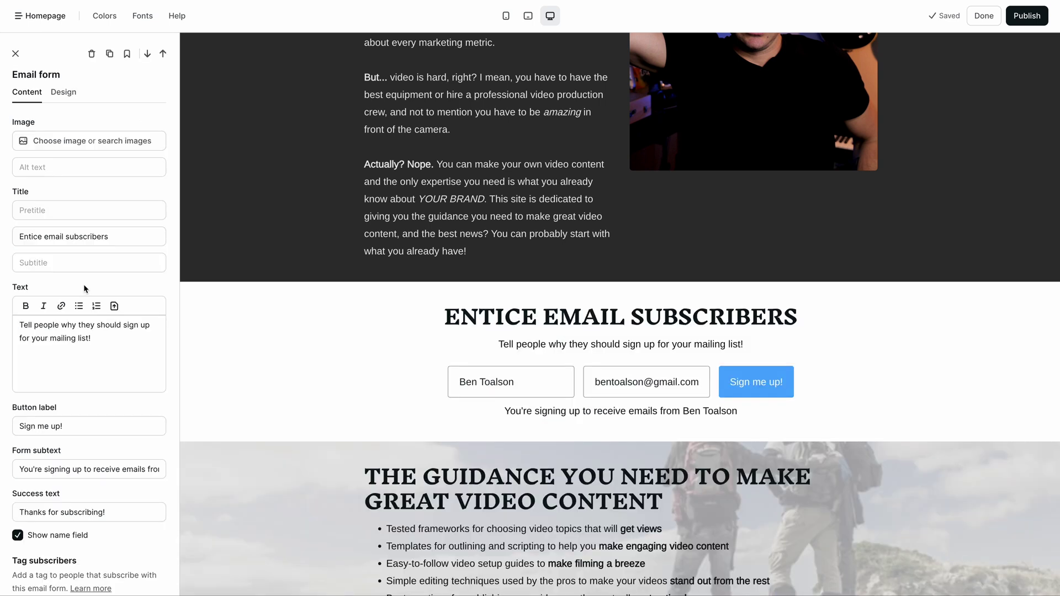
left_click(135, 142)
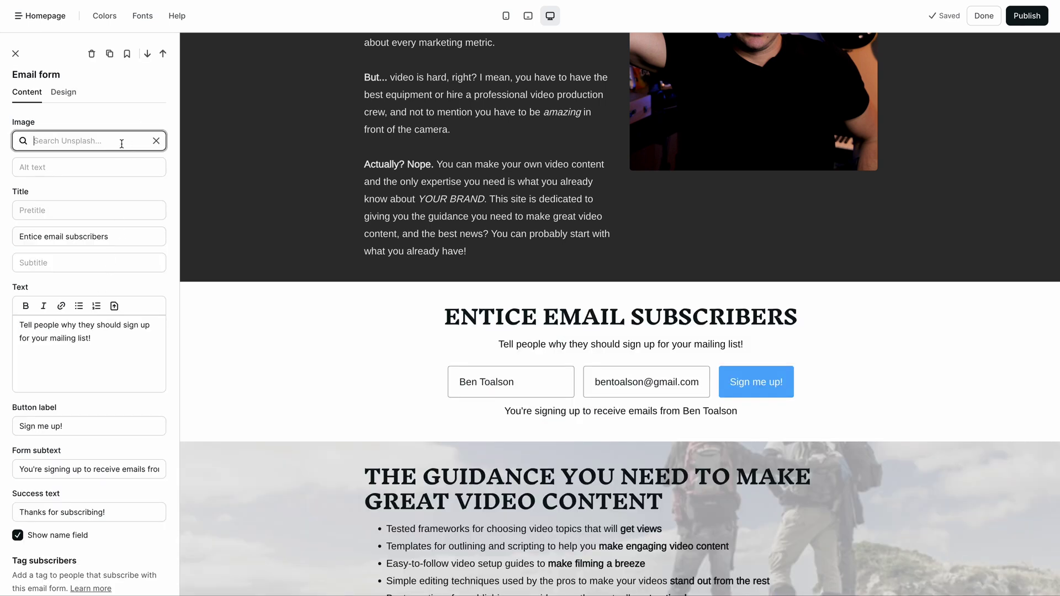
type("Cat")
left_click(68, 185)
- Title the form 'Sign up for my email list', text 'You'll love it. Just trust me!', tag Cat lovers
triple_click(83, 237)
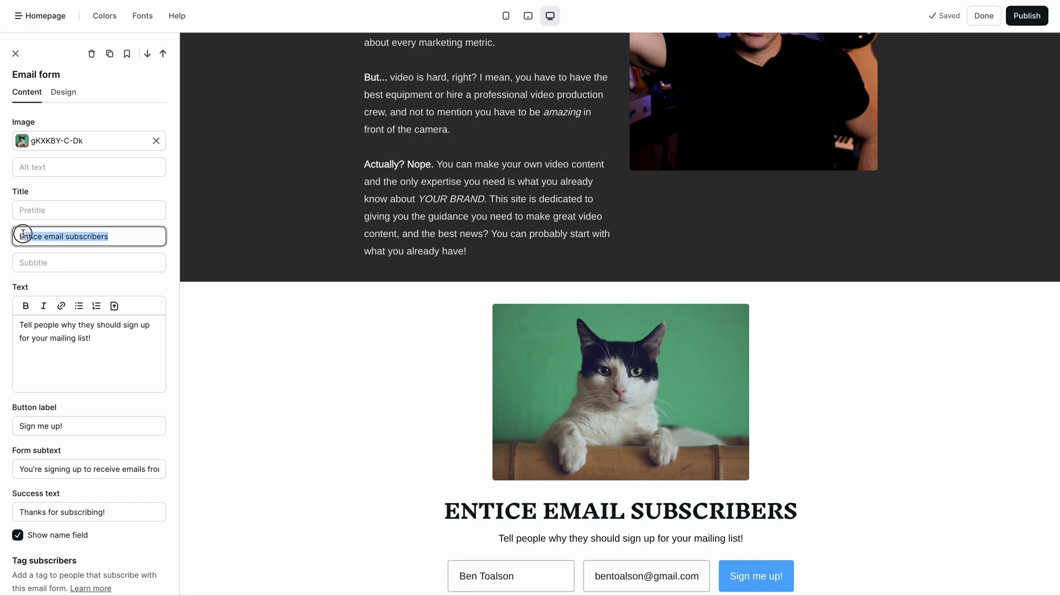
type("Sign up for my email list")
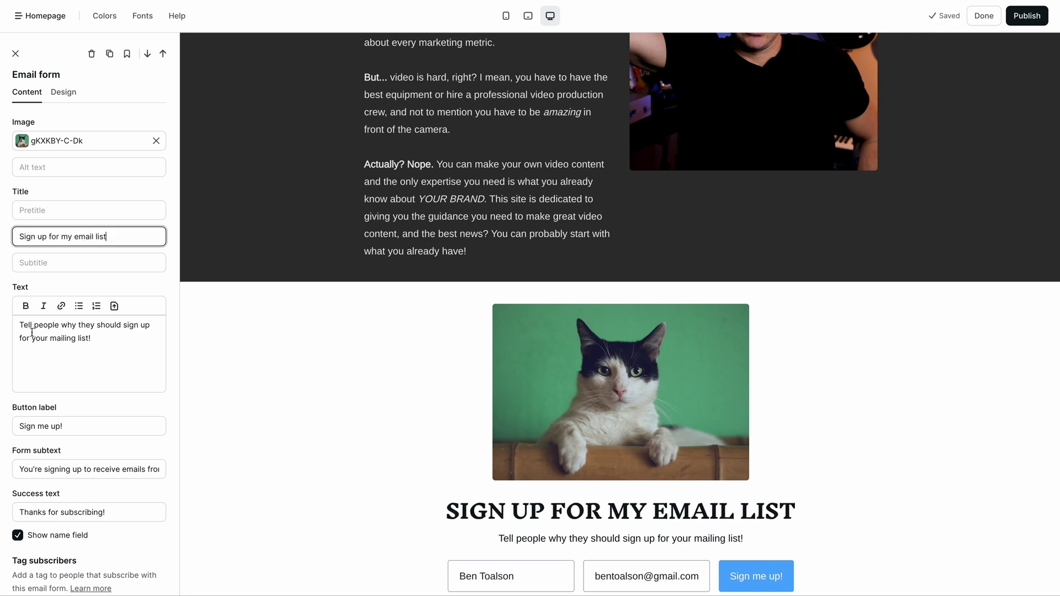
left_click_drag(91, 337, 19, 324)
type("You'l")
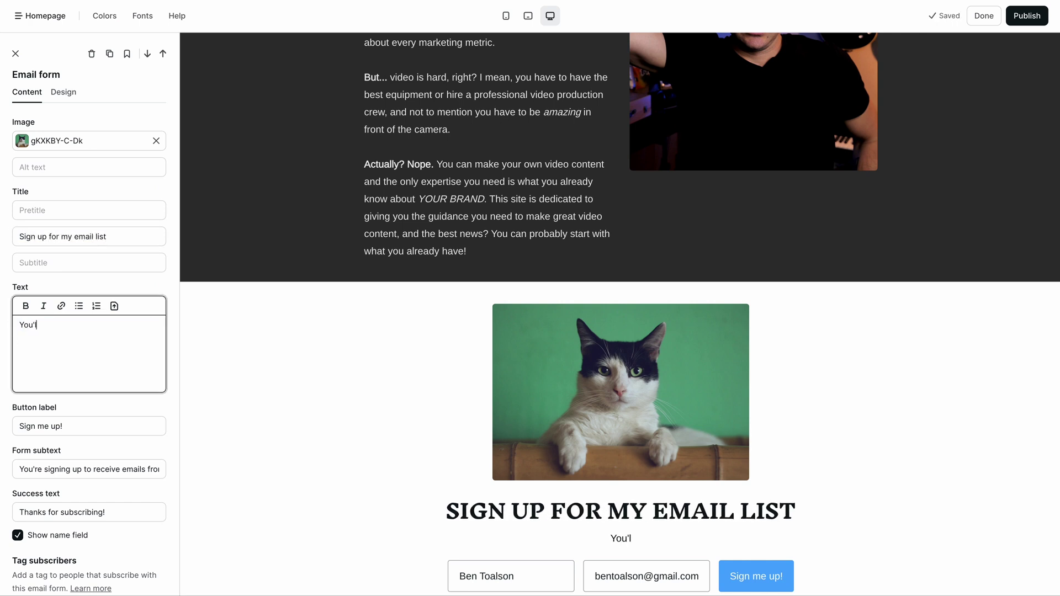
type("l love it. Just trust me!")
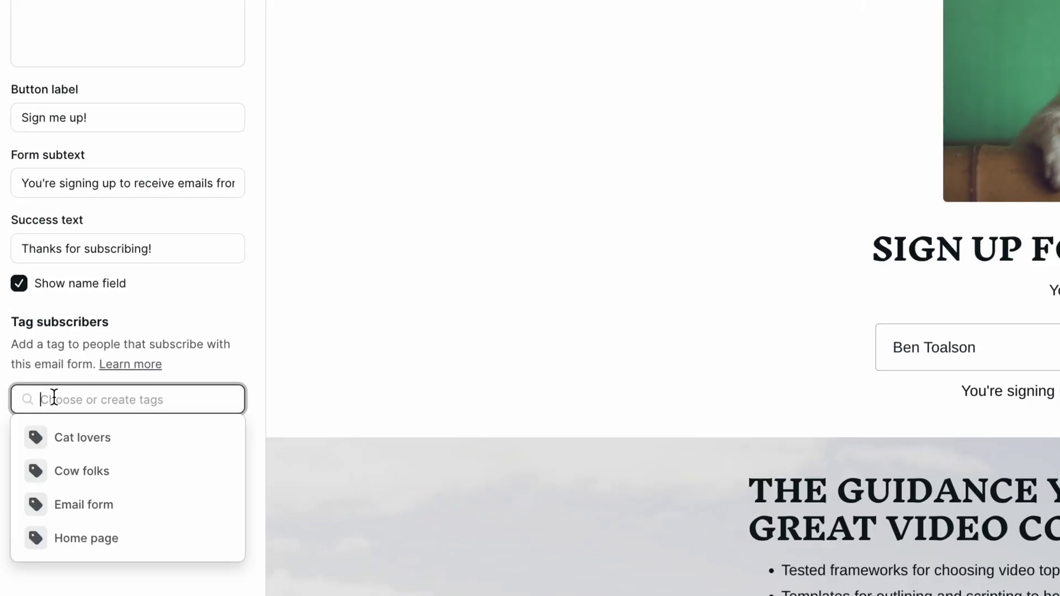
left_click(84, 439)
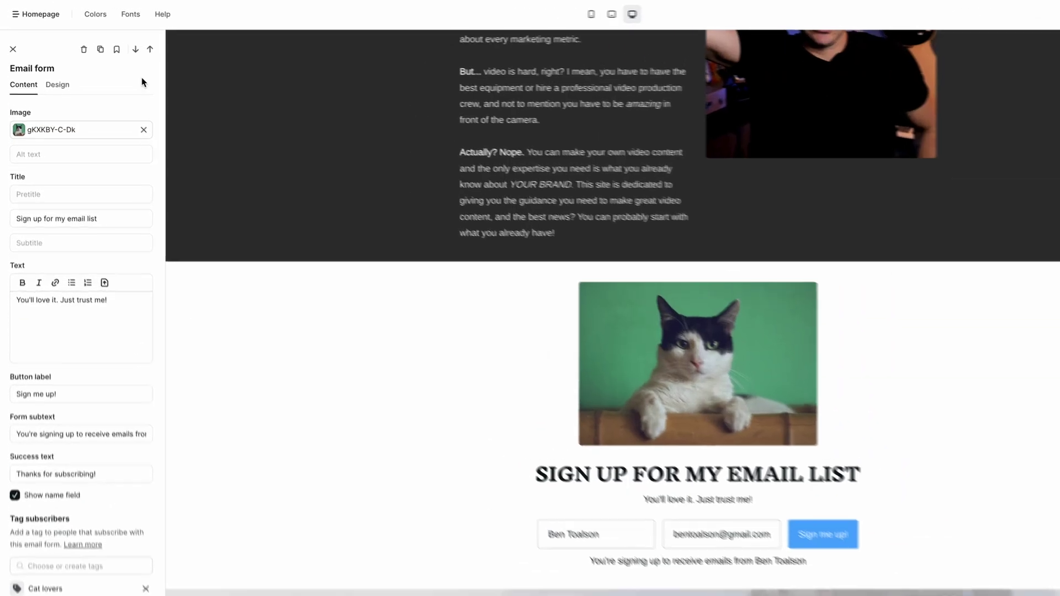
- Give the email form an image-left layout and Light theme, then publish the homepage
left_click(61, 85)
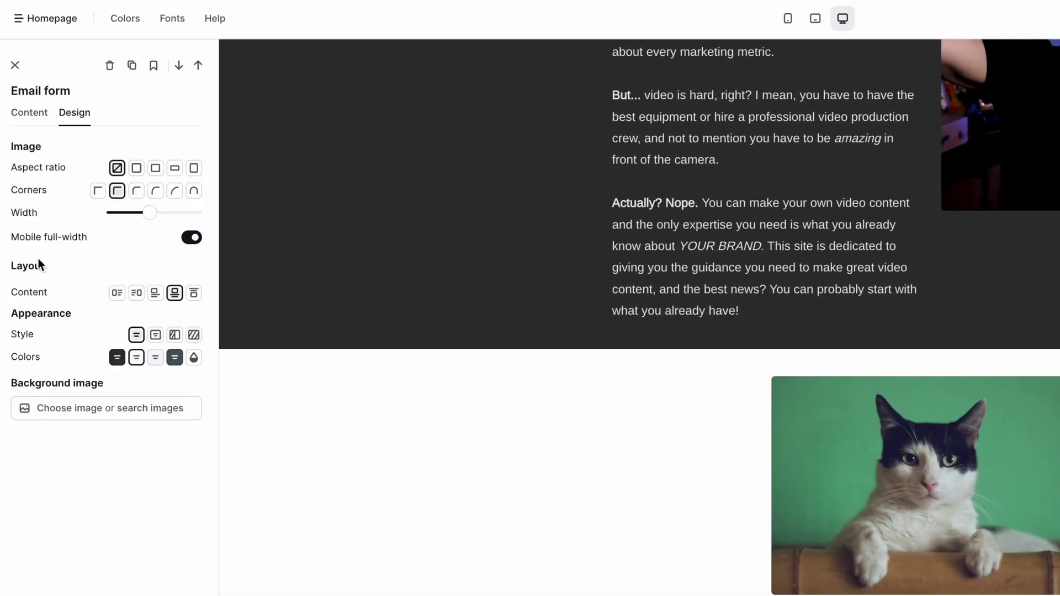
left_click(117, 293)
left_click(174, 358)
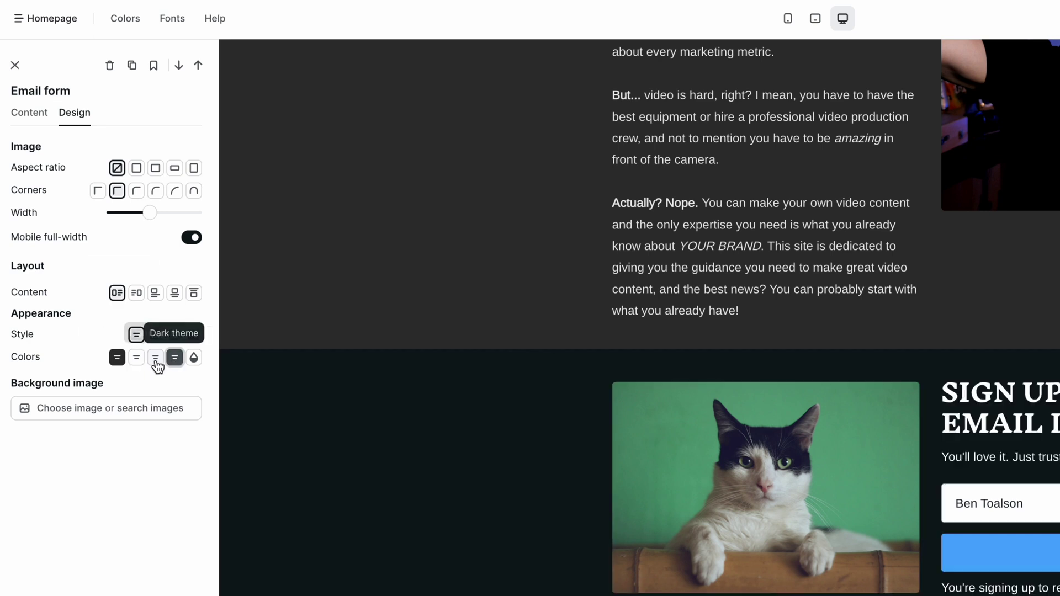
left_click(156, 358)
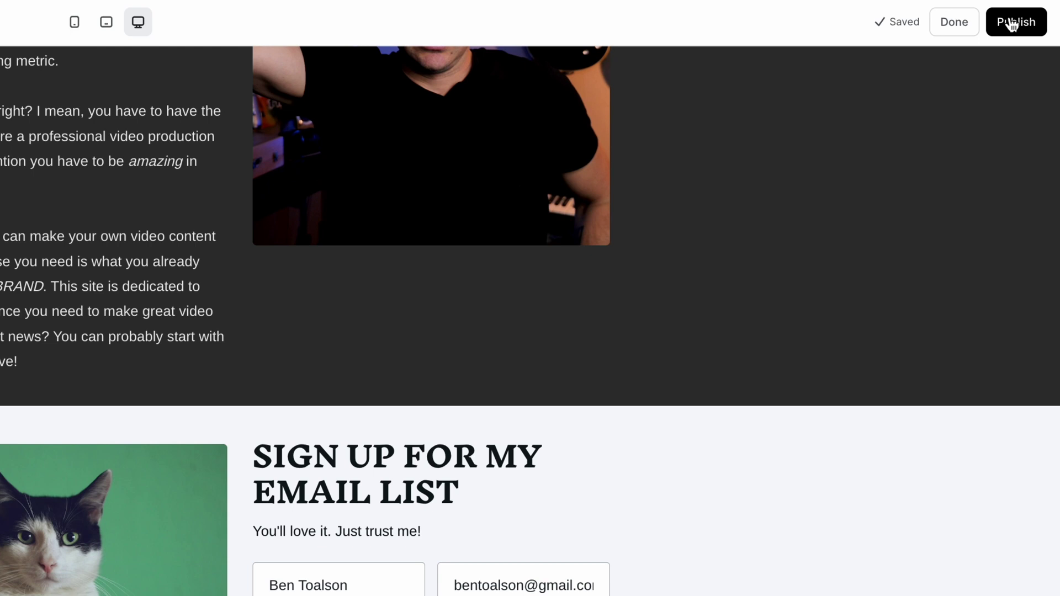
left_click(1011, 25)
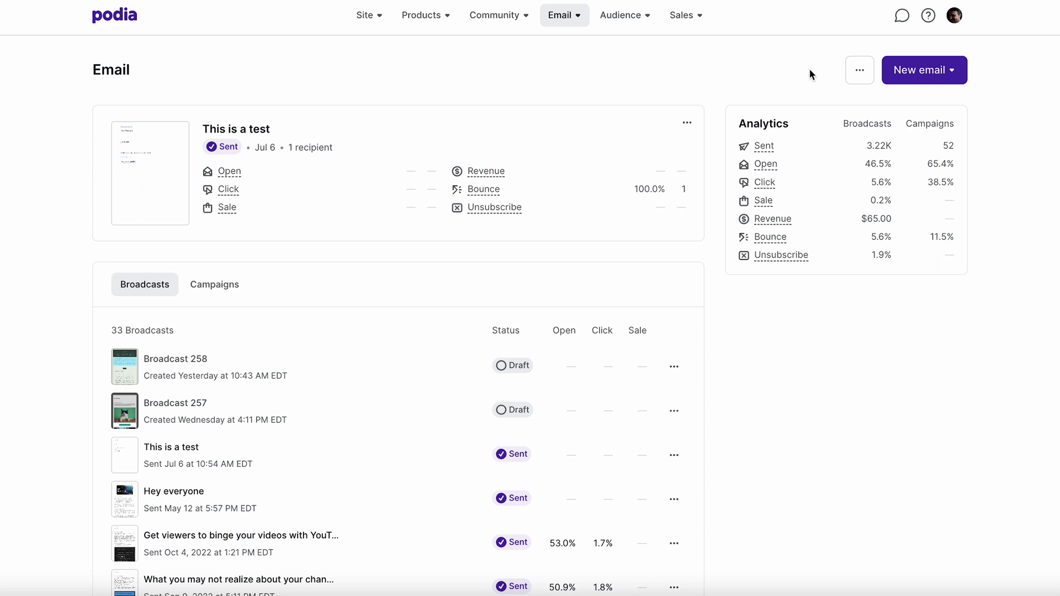
- Add the Cat lovers tag to the embedded email form and copy its embed code
left_click(860, 73)
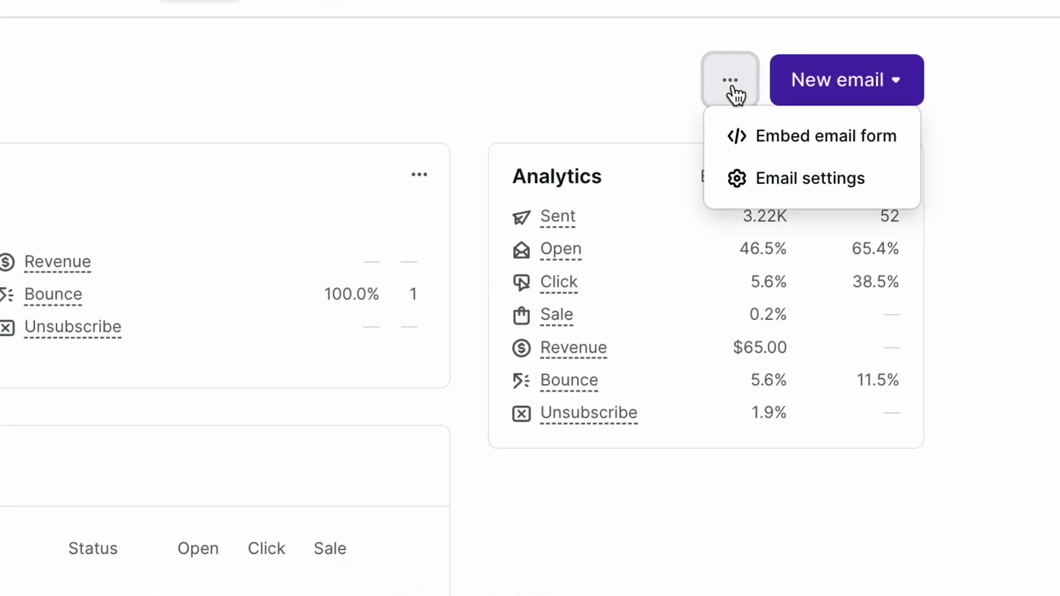
left_click(802, 137)
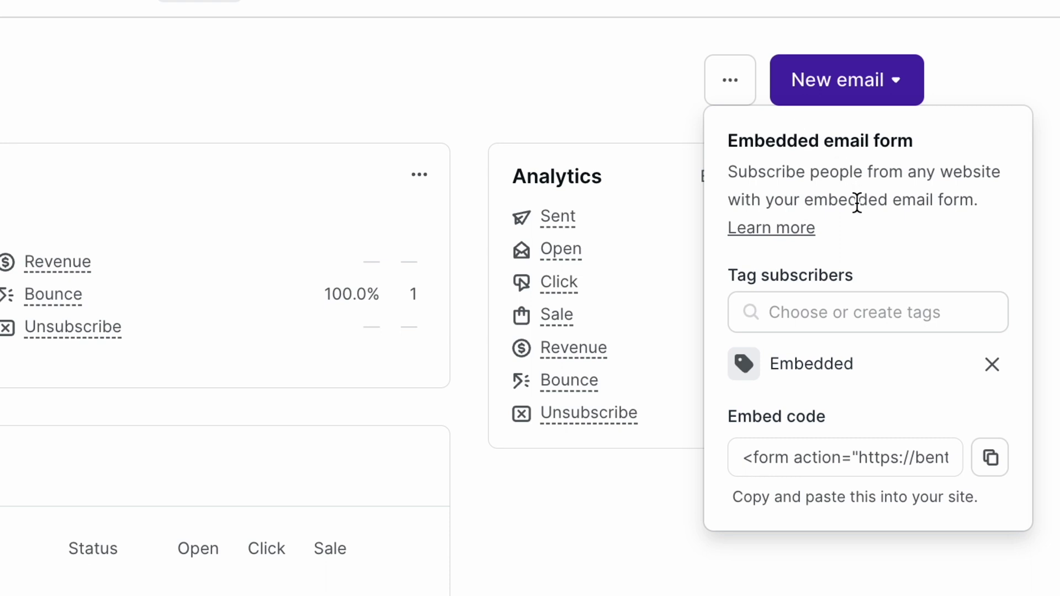
left_click(850, 305)
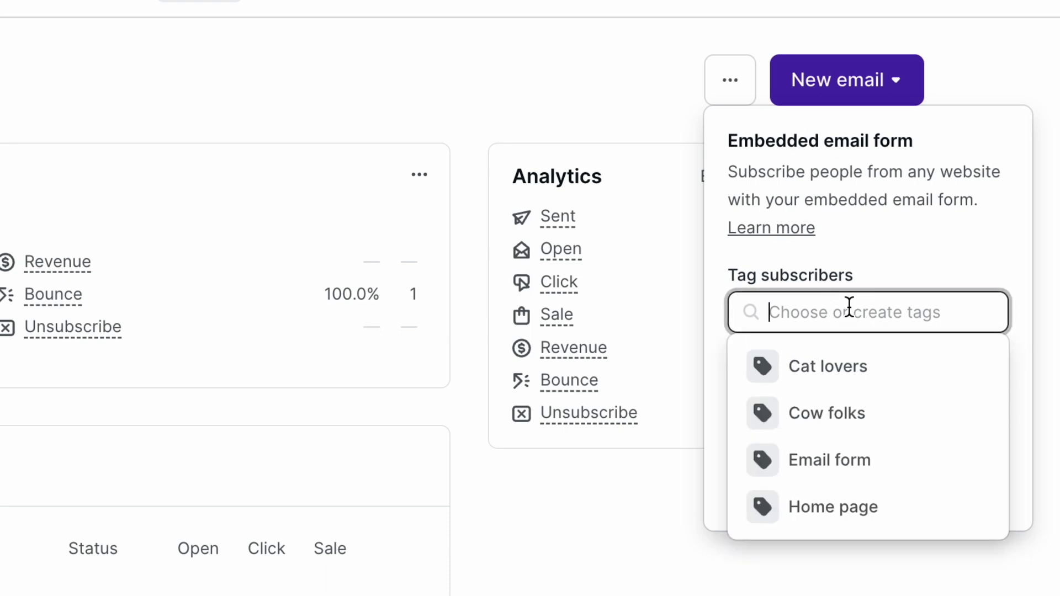
left_click(845, 369)
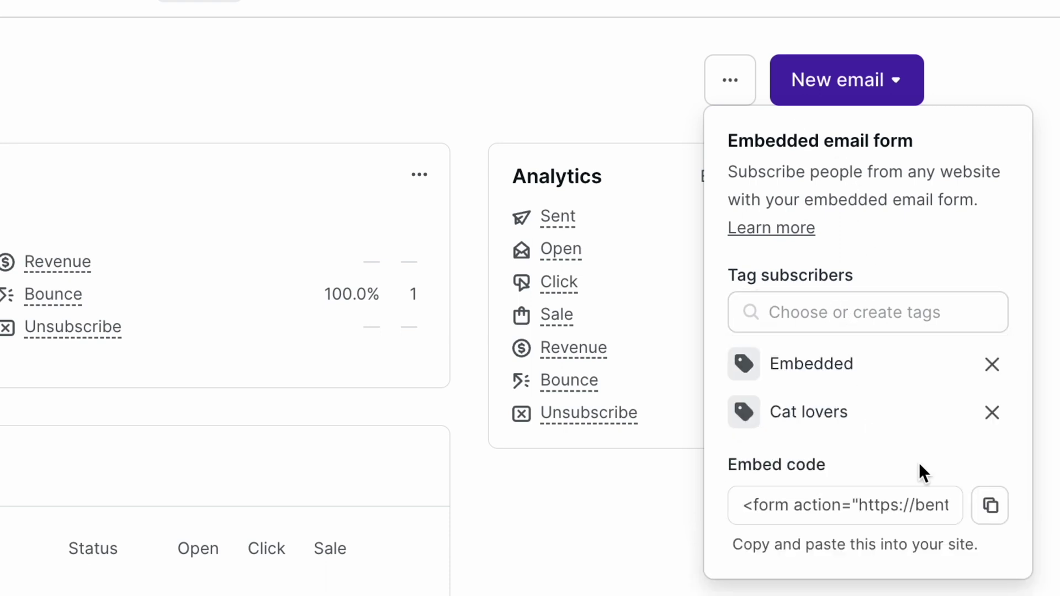
left_click(989, 507)
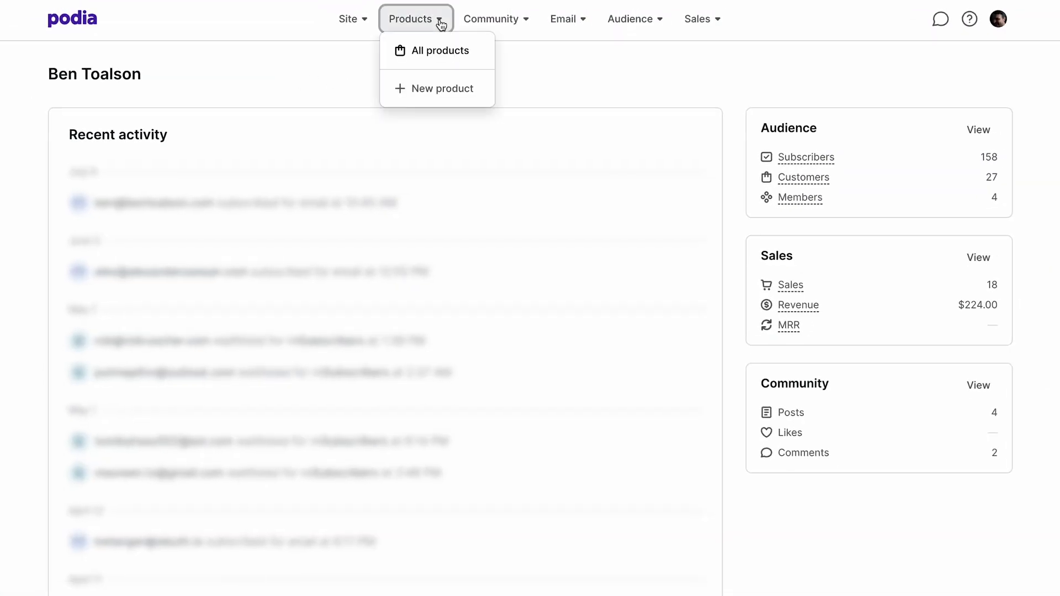
- Create a digital download product named 'Lead magnet' and upload Computer for review.png
left_click(428, 86)
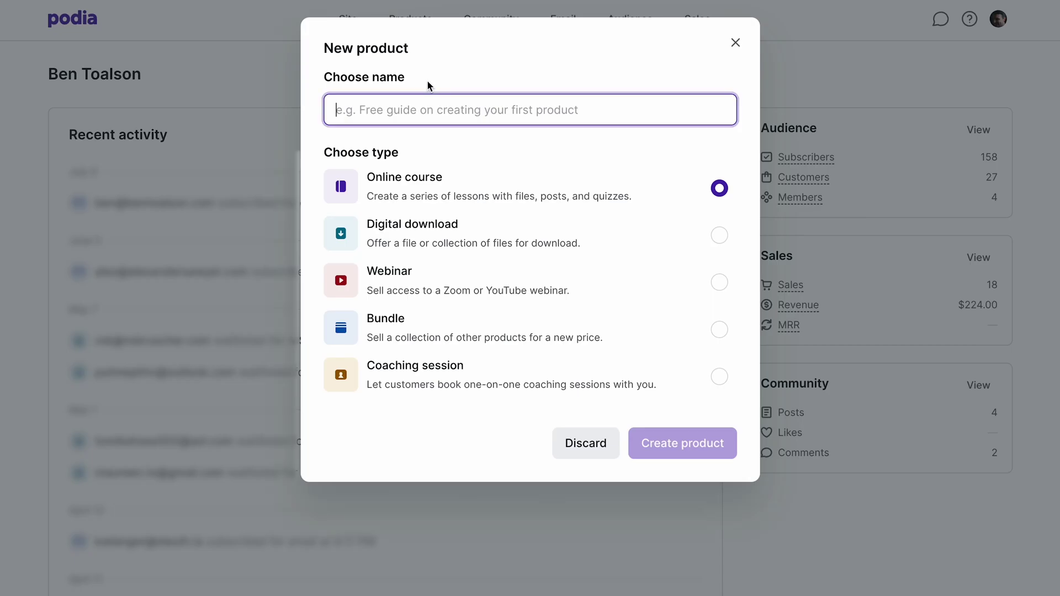
left_click(420, 229)
left_click(504, 111)
type("Lead magnet")
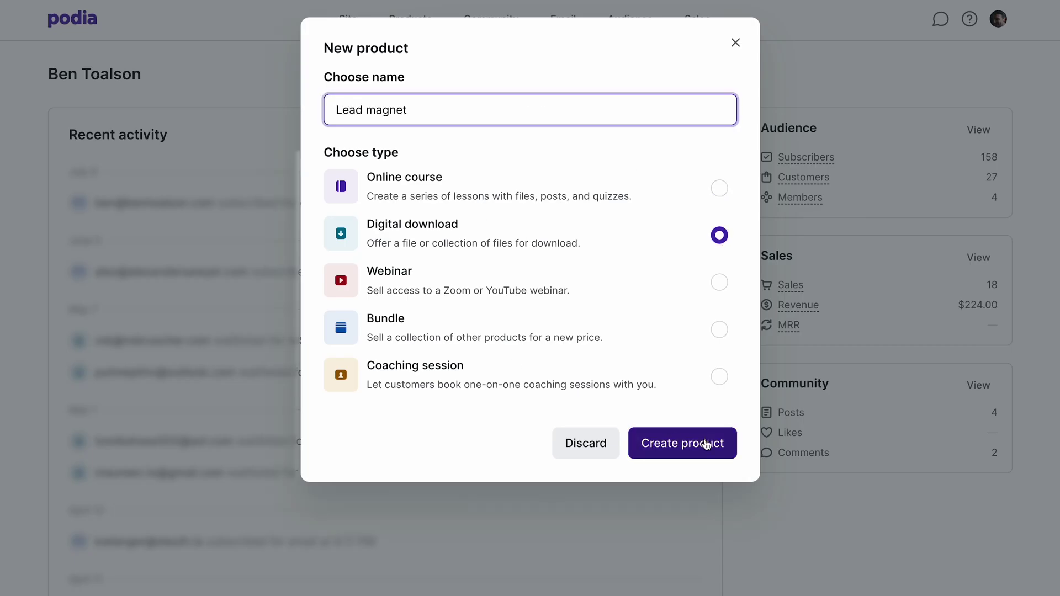
left_click(704, 441)
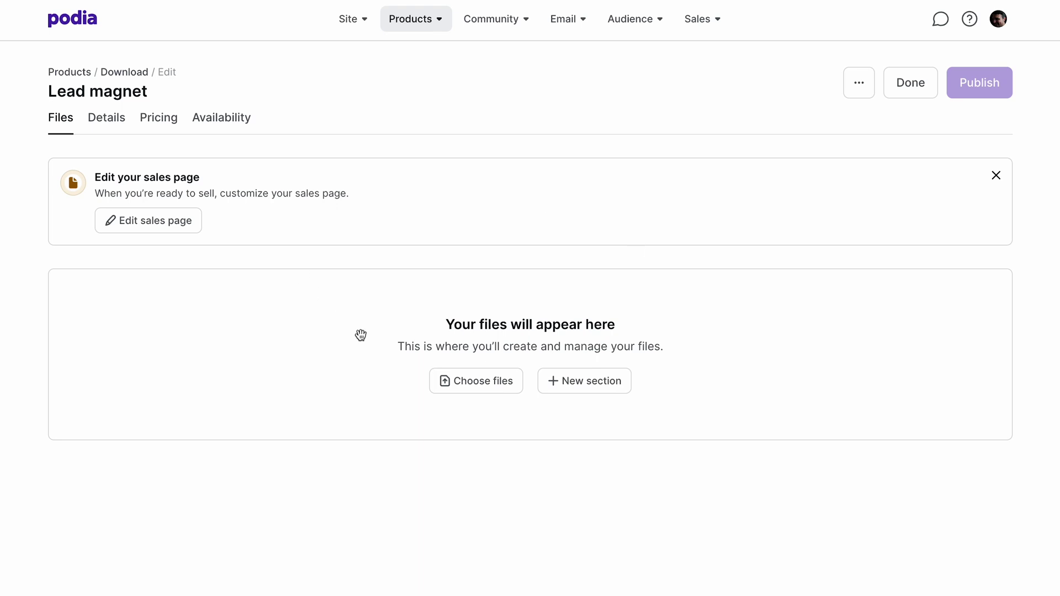
left_click(502, 390)
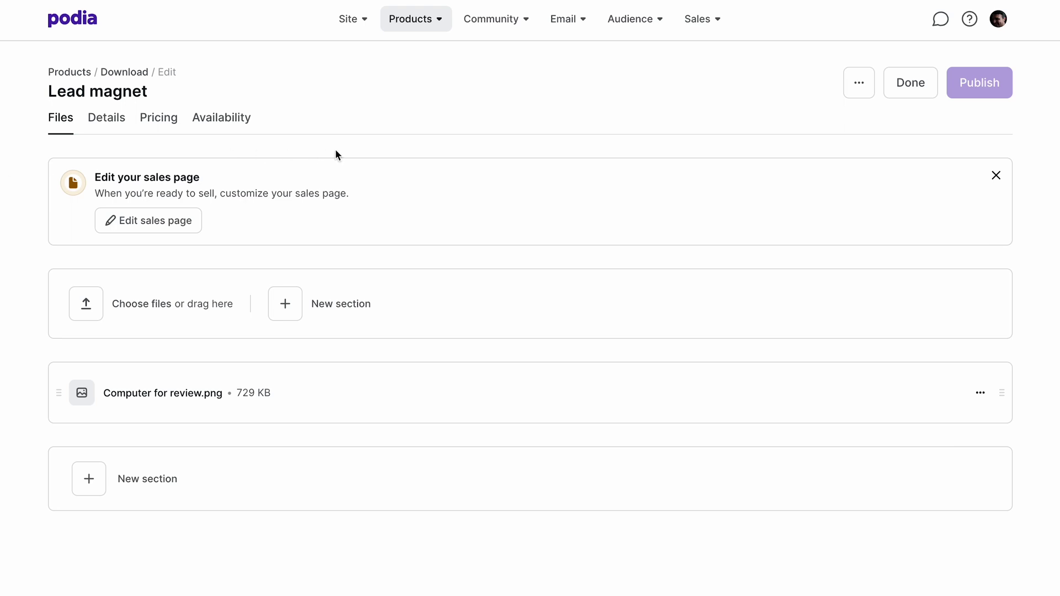
- Set the Lead magnet pricing to Free email delivery and publish the product
left_click(166, 123)
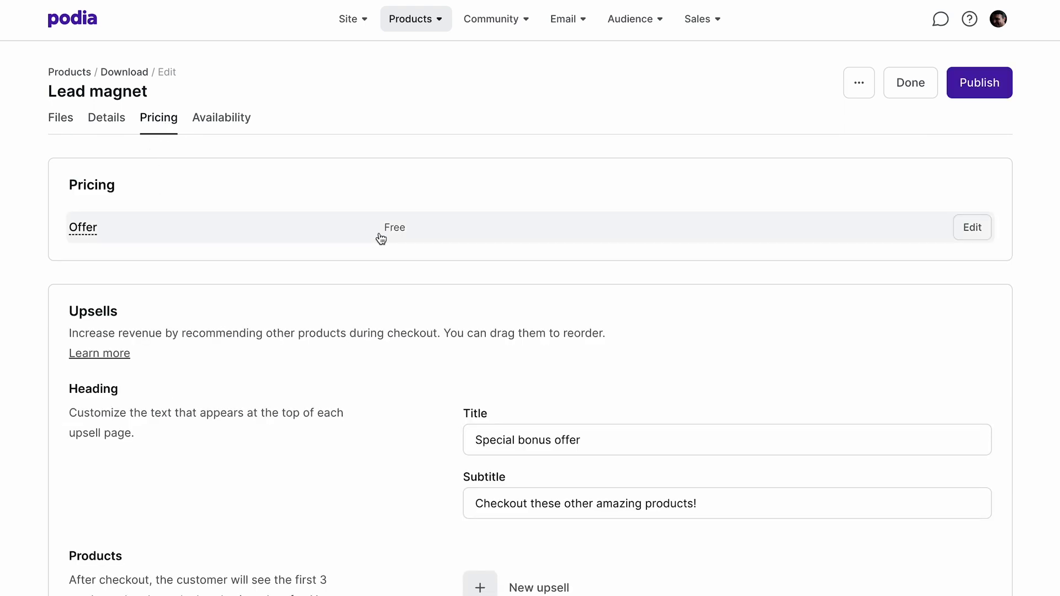
left_click(968, 234)
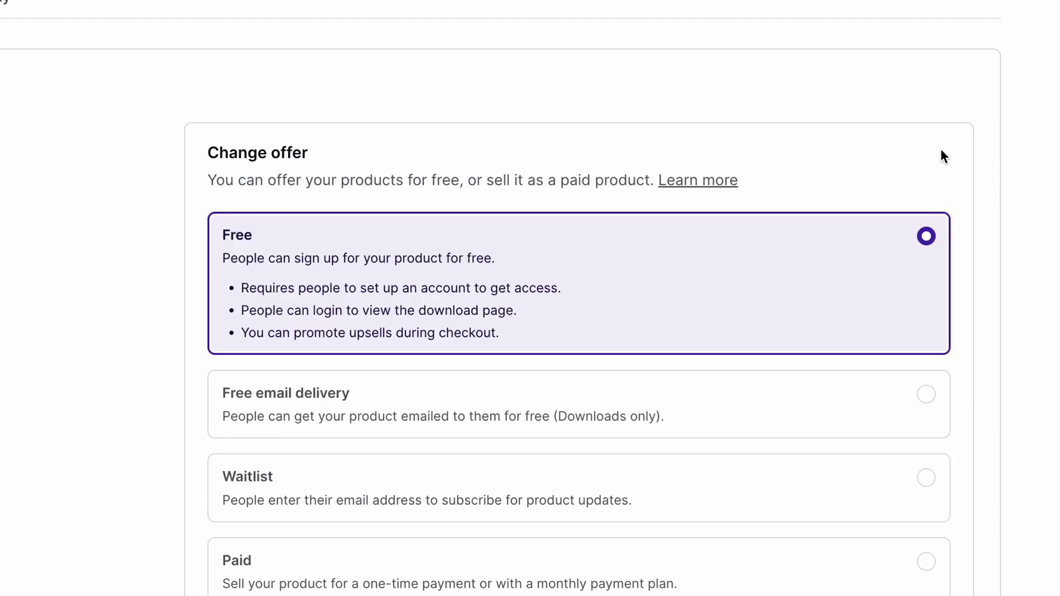
left_click(452, 400)
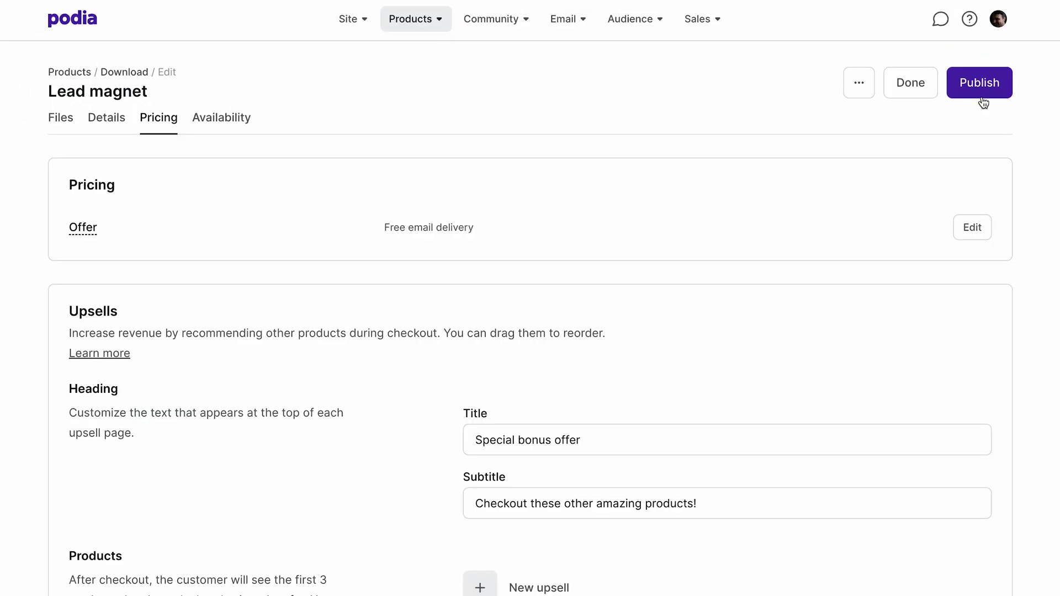
left_click(979, 98)
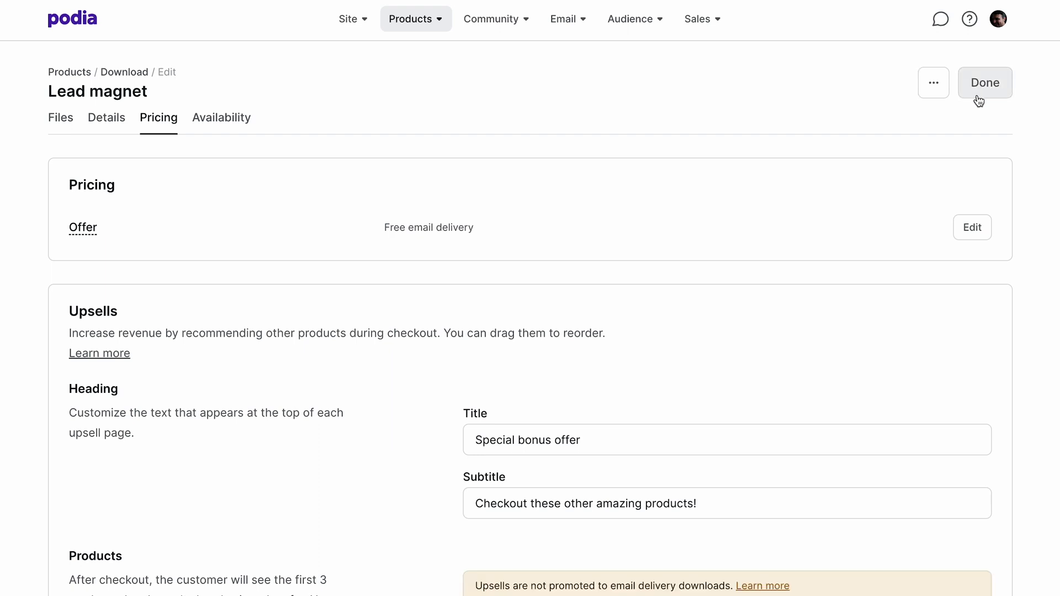
- Open the Lead magnet sales page for editing and edit the Link field in its page settings
left_click(934, 84)
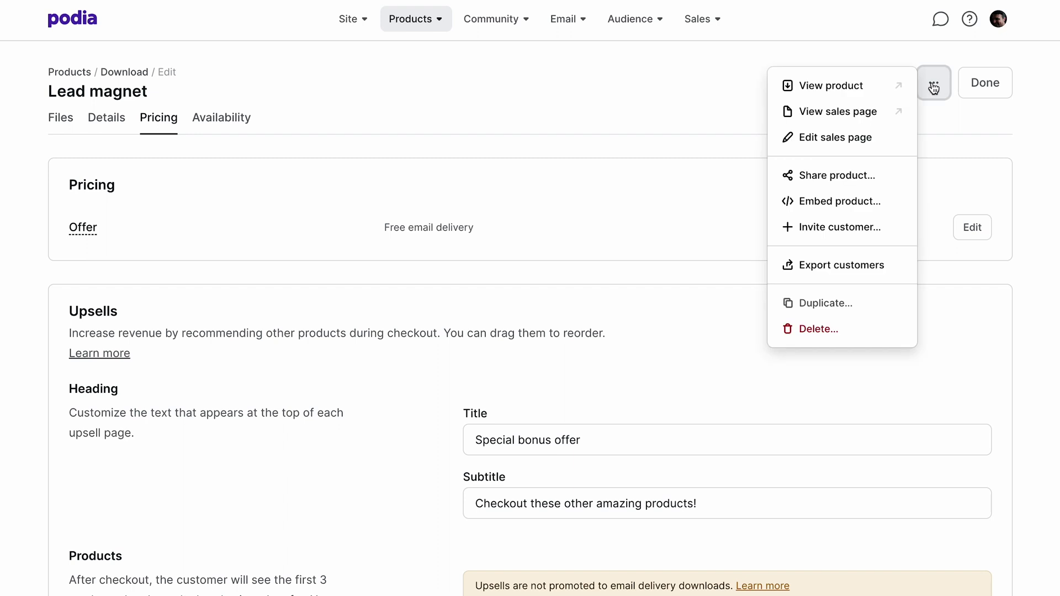
left_click(821, 139)
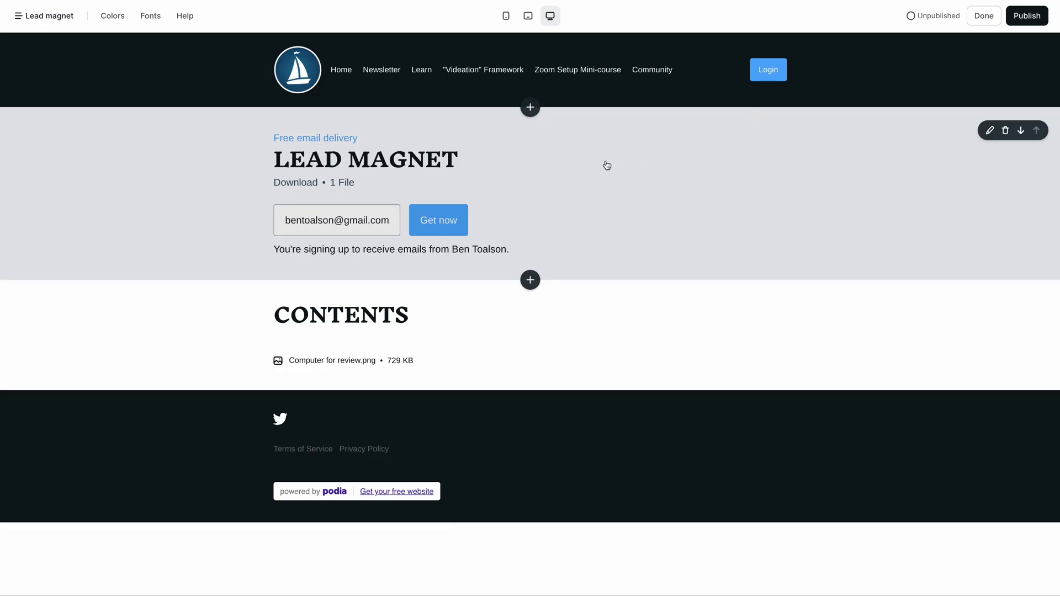
left_click(213, 183)
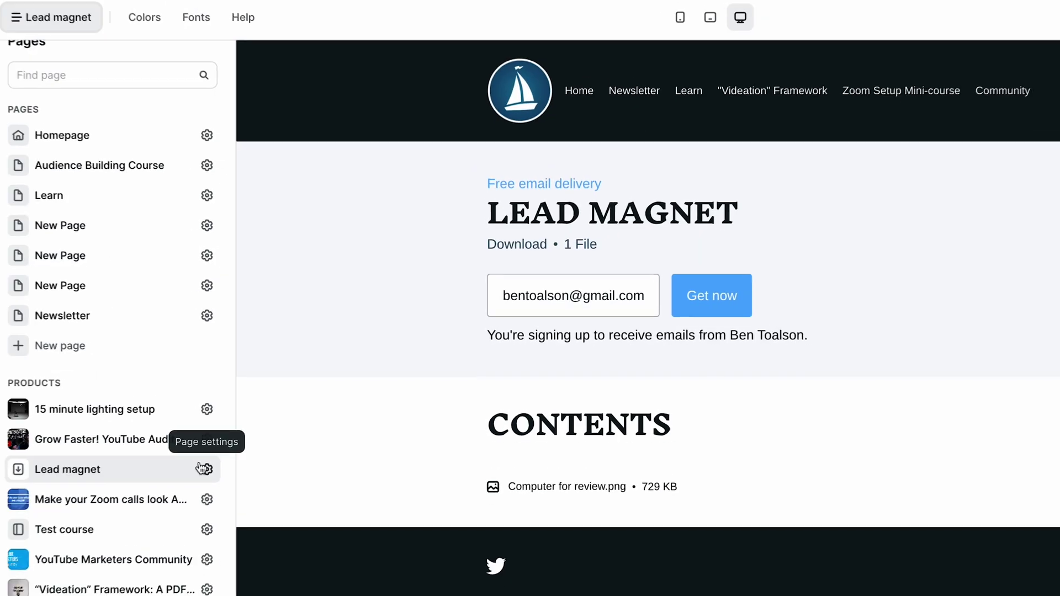
left_click(208, 468)
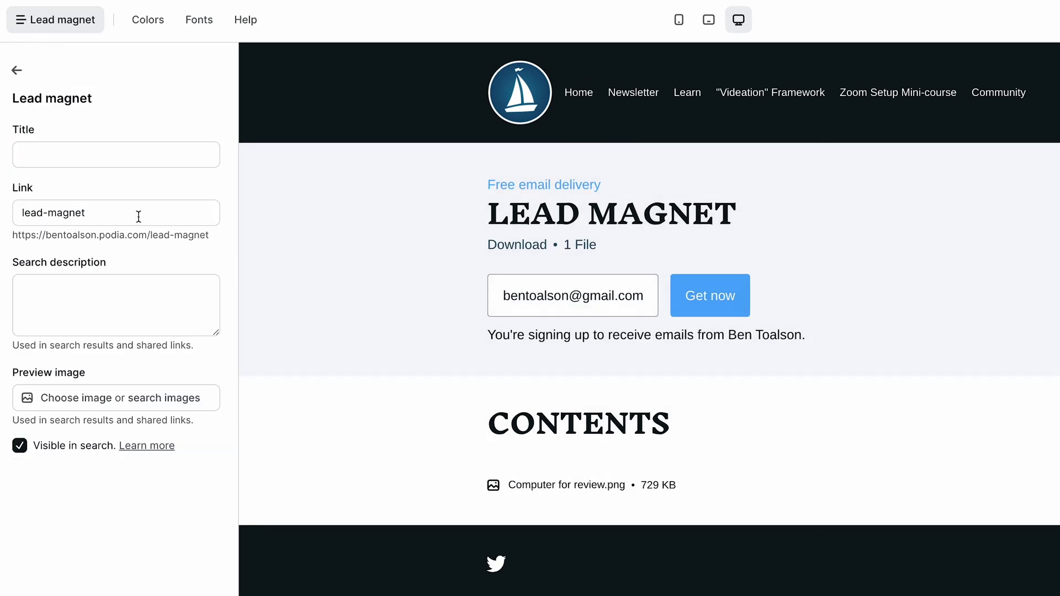
left_click(138, 216)
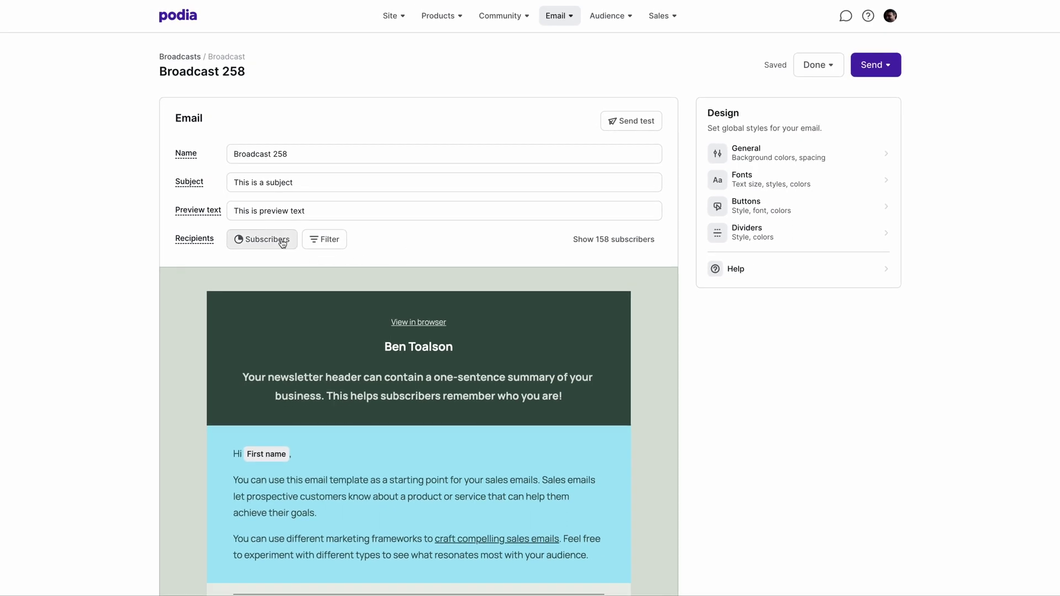
- Filter Broadcast 258 recipients to people who have more than 2 products
left_click(248, 240)
left_click(322, 240)
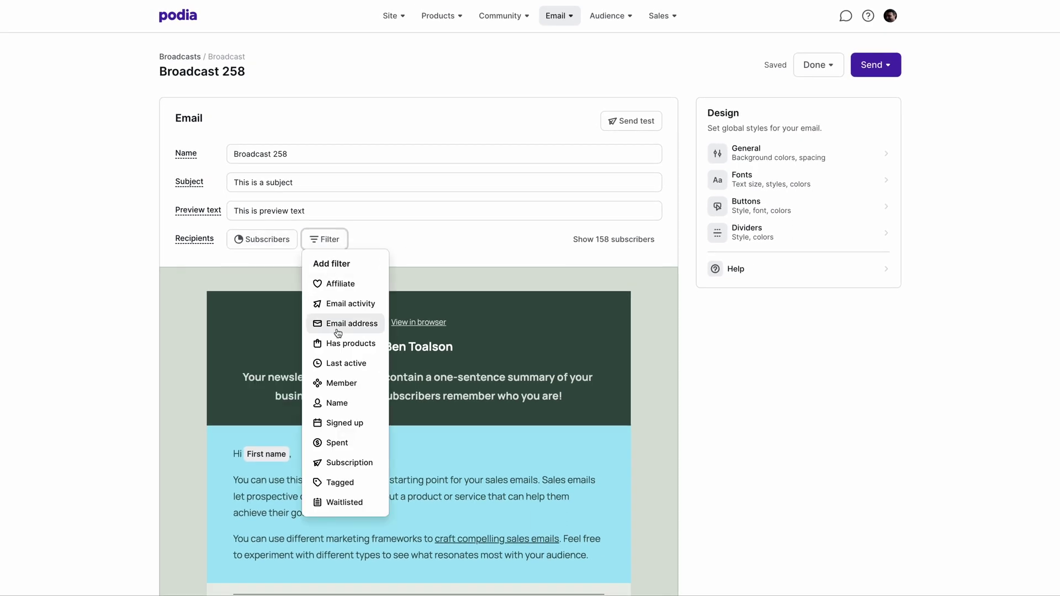
left_click(359, 339)
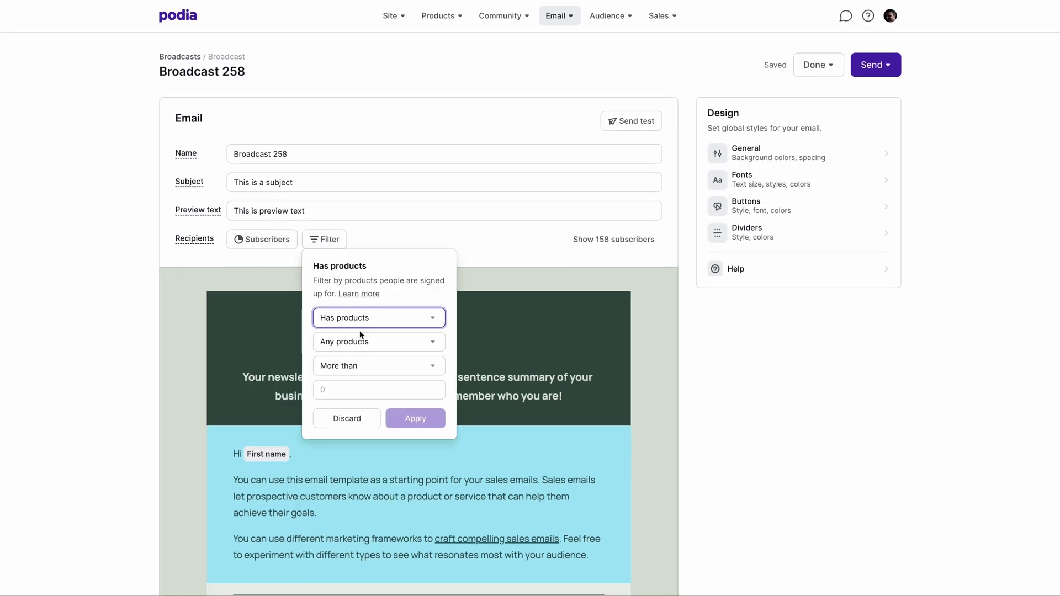
left_click(435, 388)
left_click(433, 419)
- Save that filter as a new segment named 'Has more than two products'
left_click(421, 263)
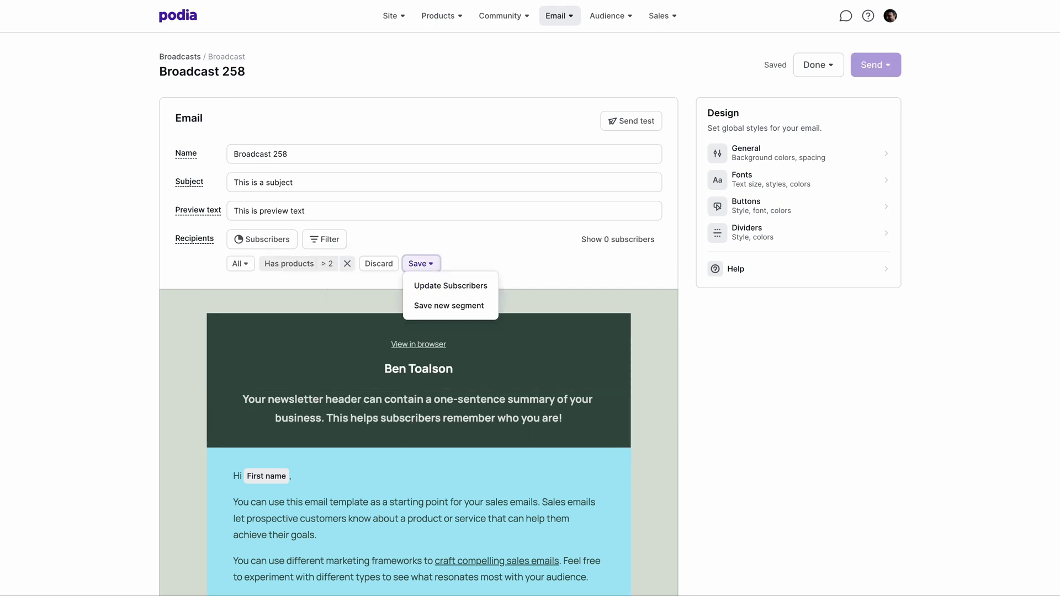
left_click(454, 307)
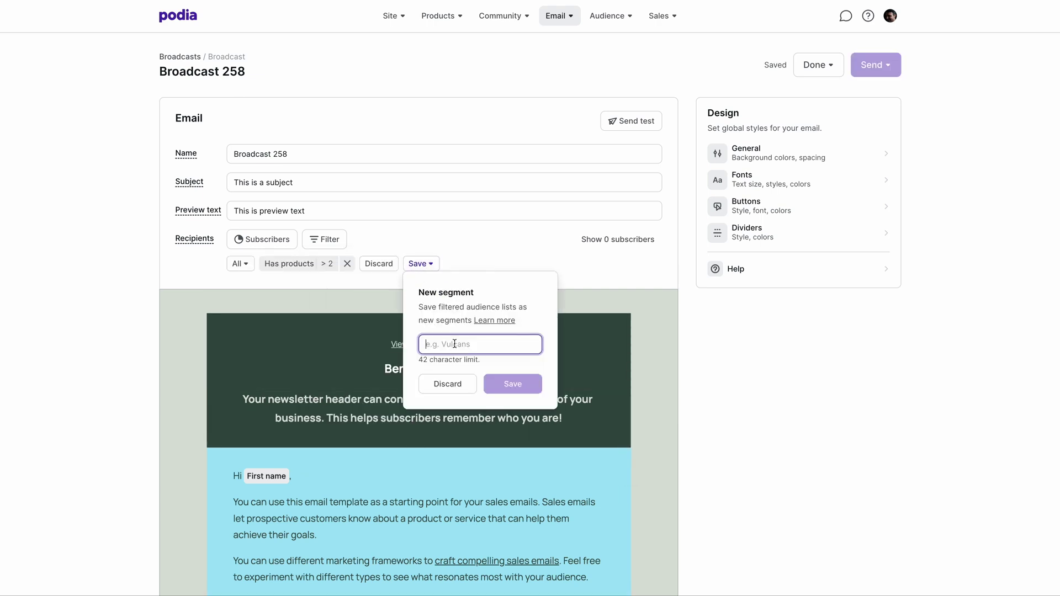
type("Has more than two products")
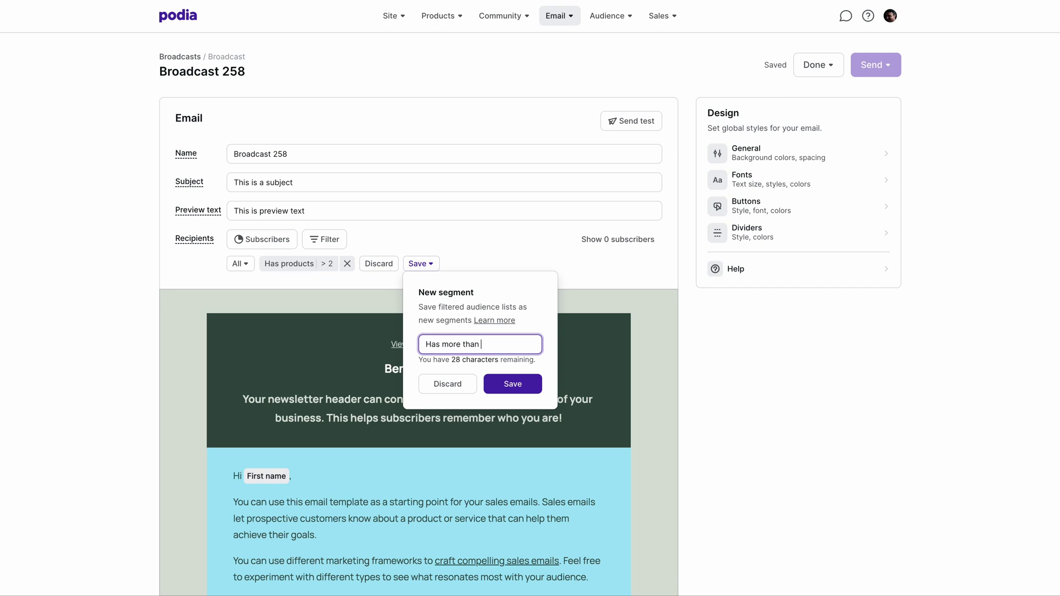
left_click(507, 381)
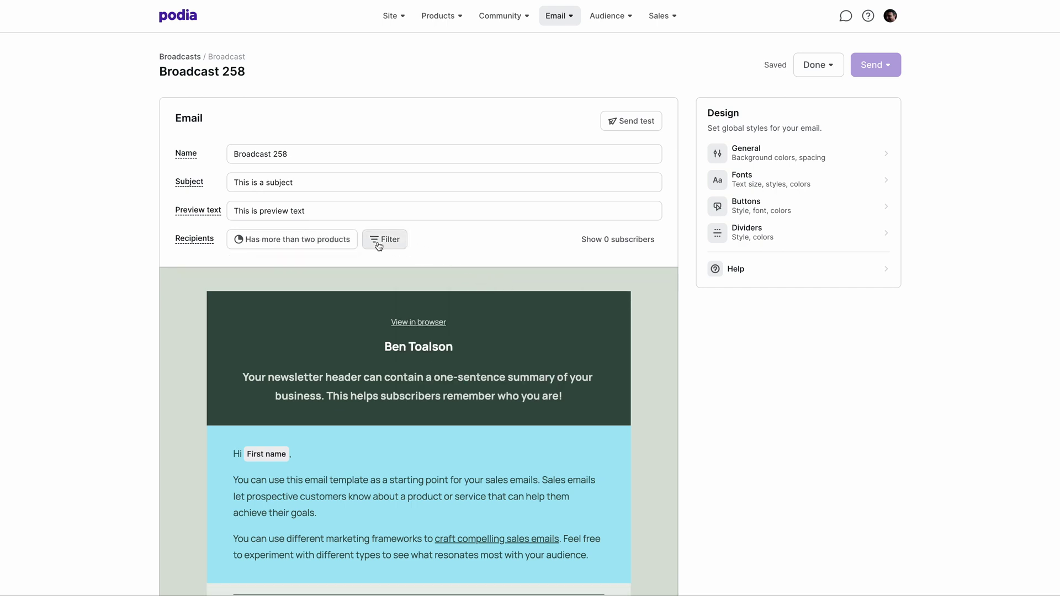
left_click(390, 240)
- Add an Opened any email recipient filter and make the email's button tag clickers Cat lovers
left_click(390, 300)
scroll(527, 369, "down", 3)
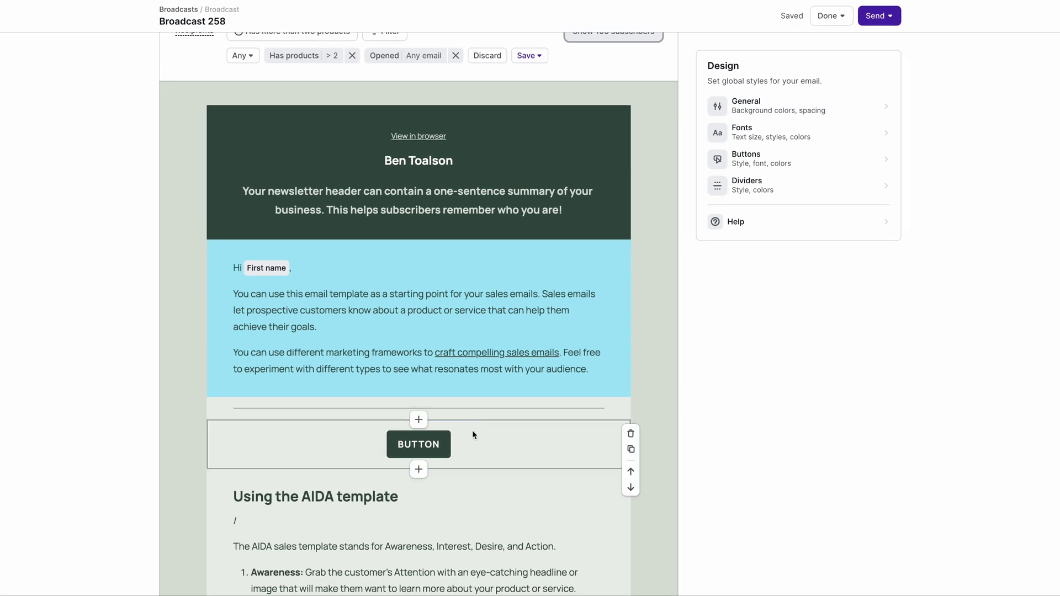
left_click(472, 448)
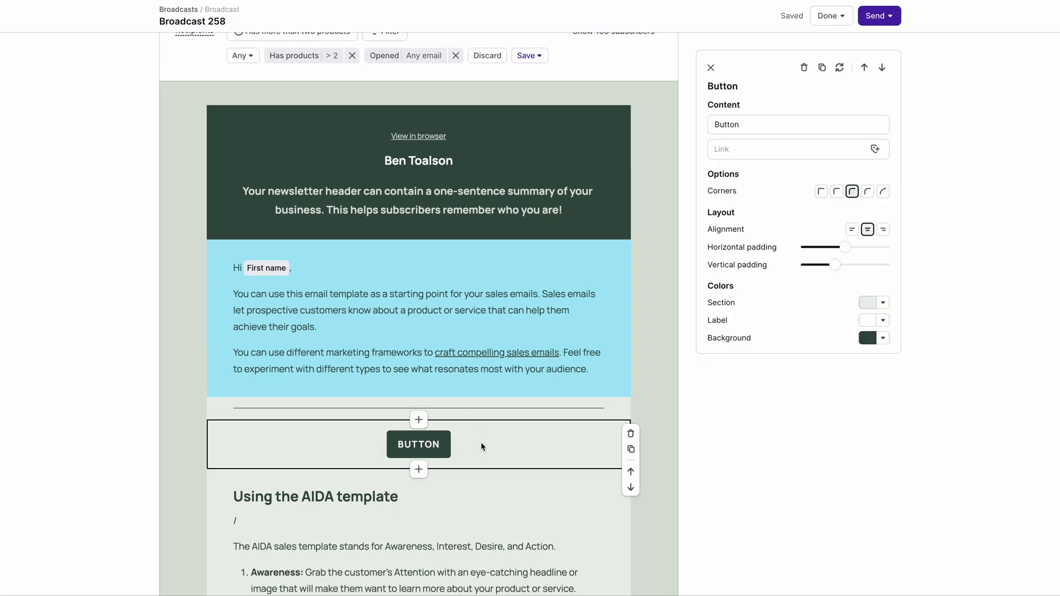
left_click(876, 149)
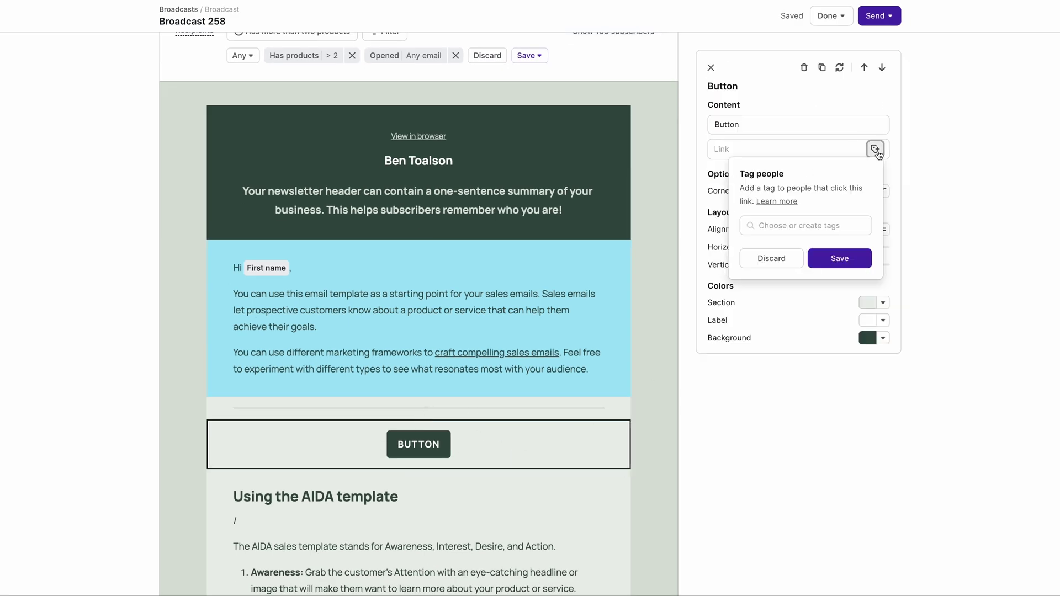
left_click(795, 227)
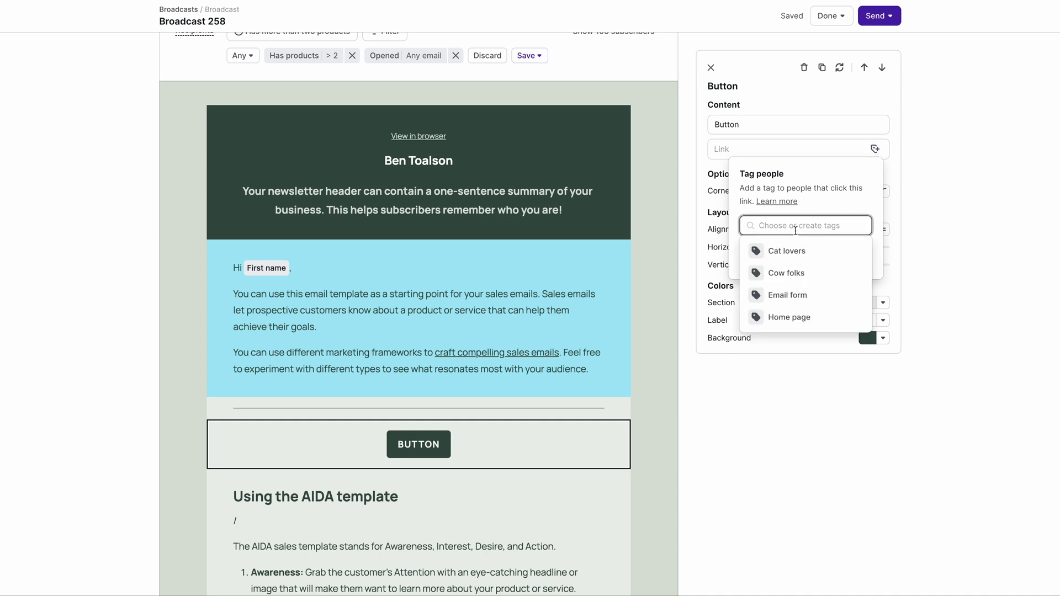
left_click(787, 251)
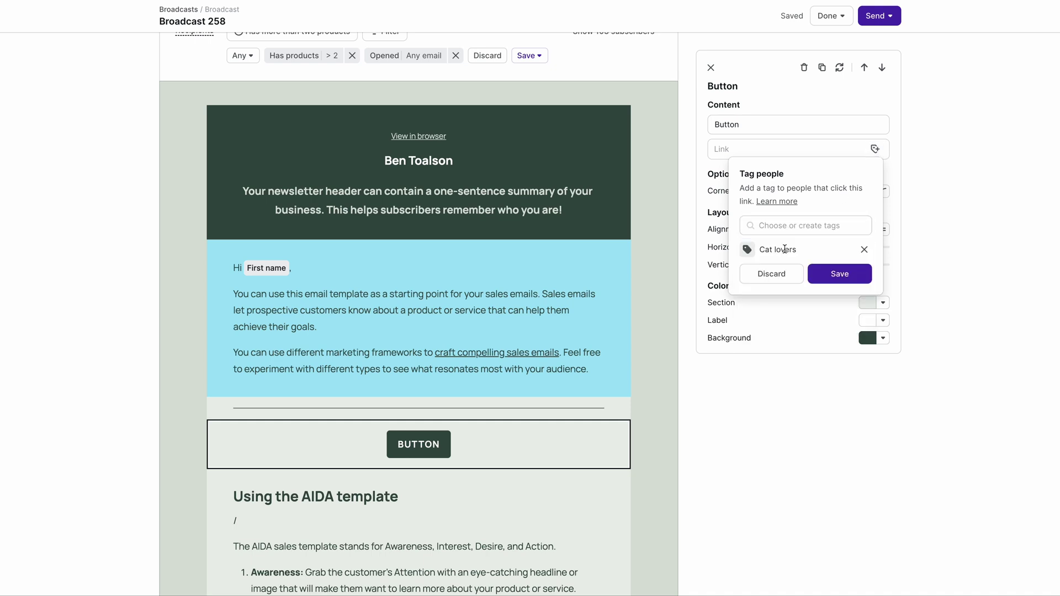
left_click(818, 278)
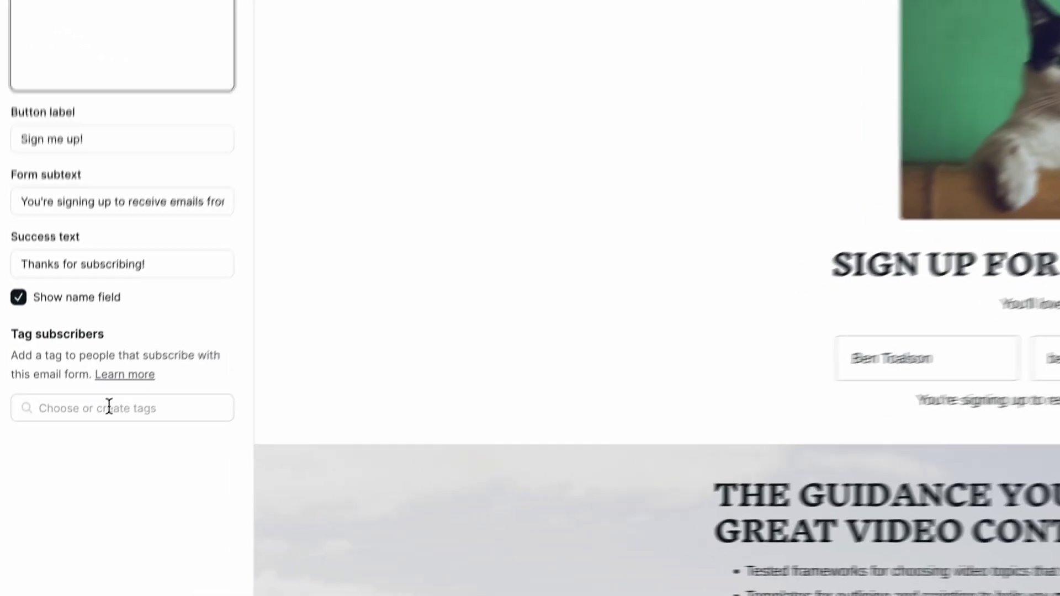
- Tag form subscribers Cat lovers and add a Tagged with Cat lovers entrance condition to New Campaign
left_click(53, 407)
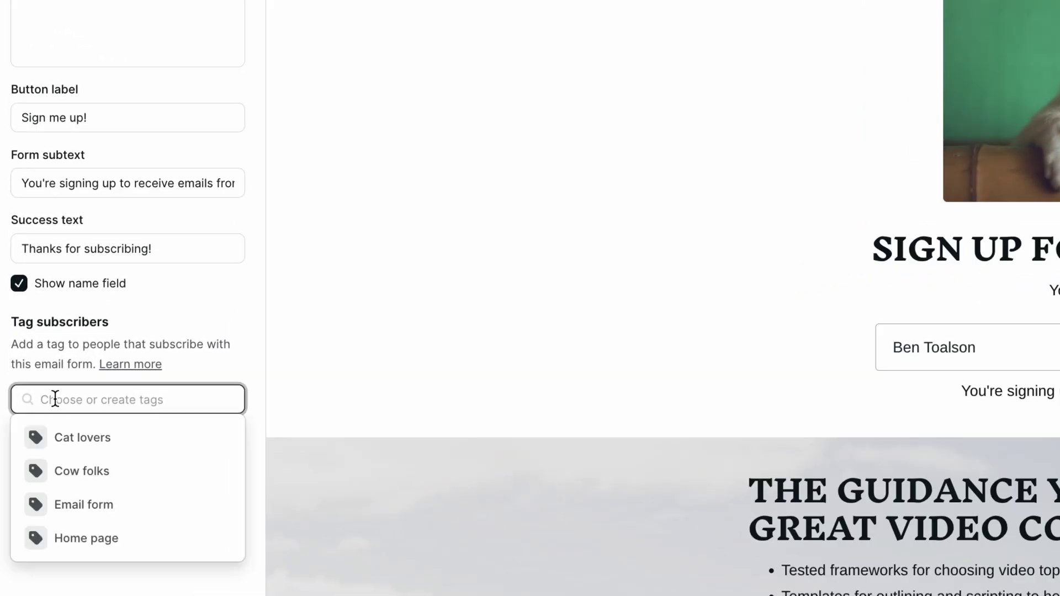
left_click(83, 440)
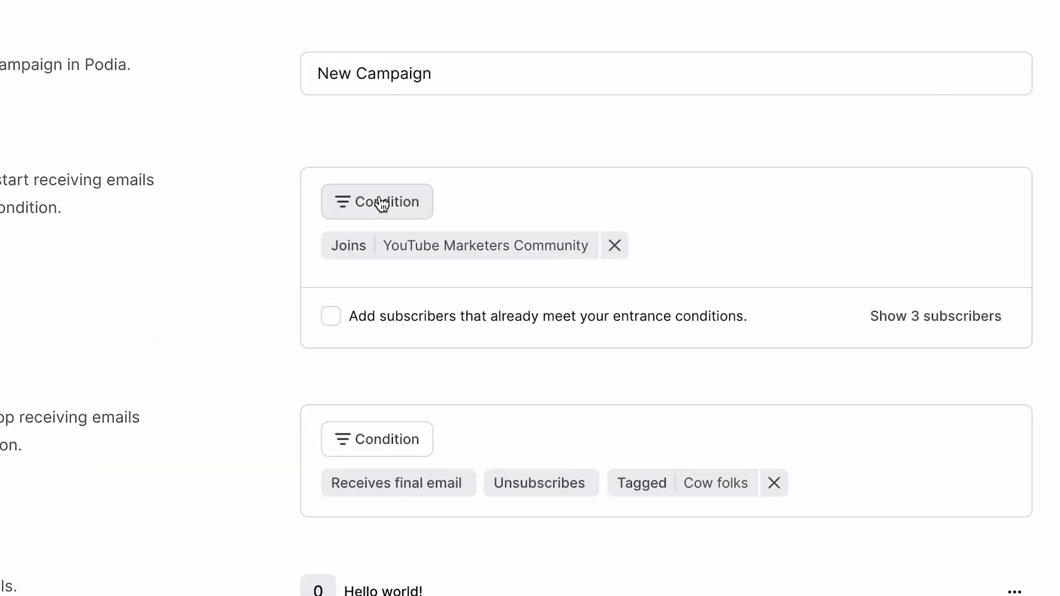
left_click(380, 202)
left_click(389, 386)
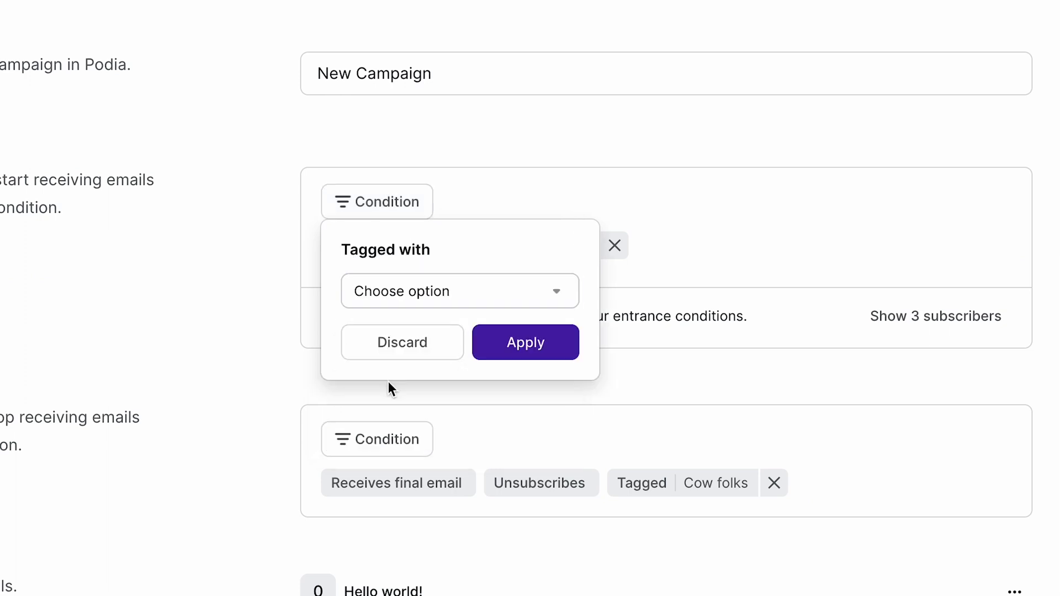
left_click(563, 293)
left_click(437, 312)
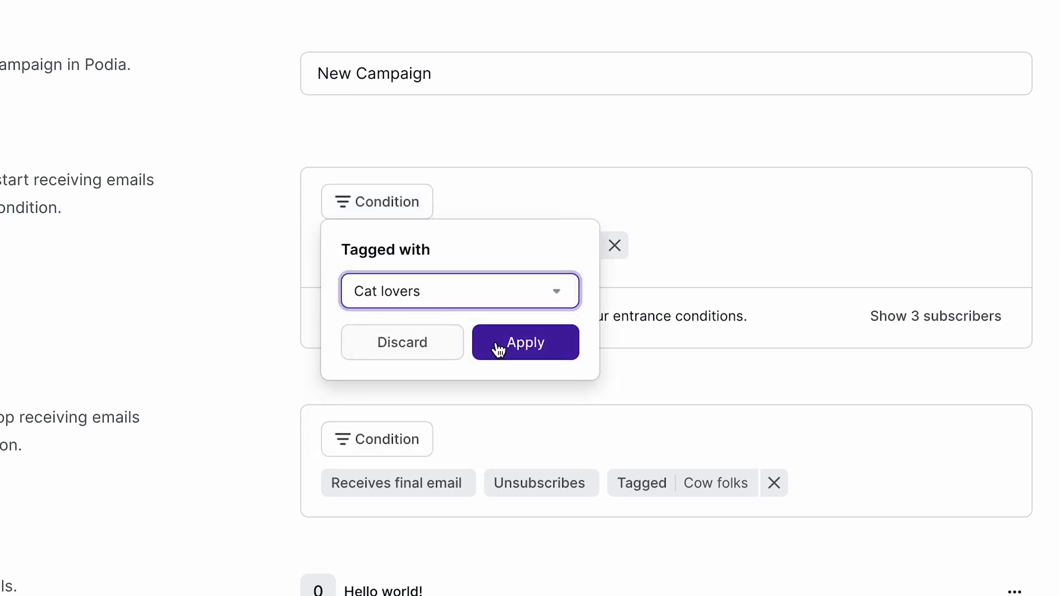
left_click(525, 345)
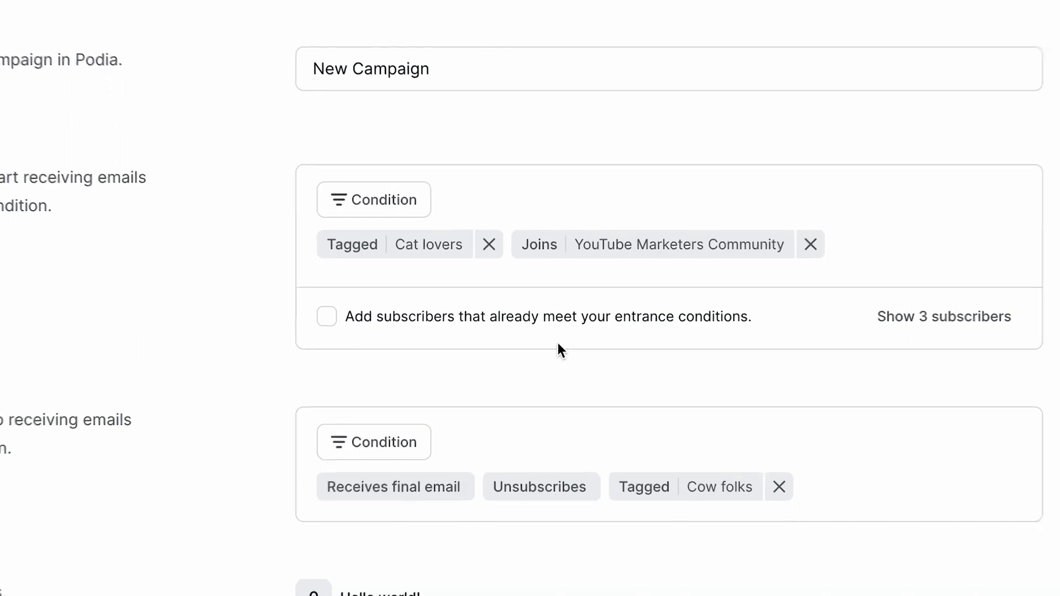